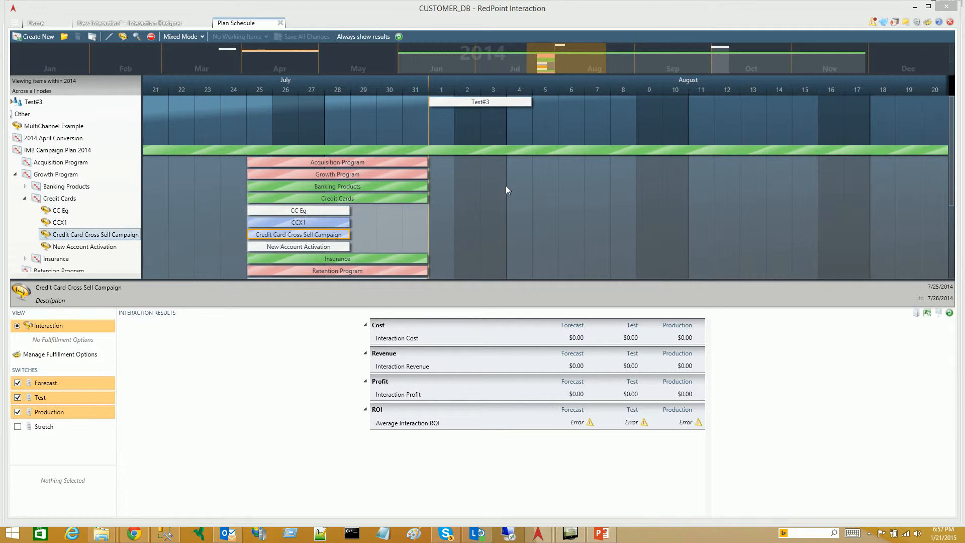
In the new interaction's designer, place a Manual trigger and connect the Cross Sell dataflow from the Targeting folder after it
click(121, 24)
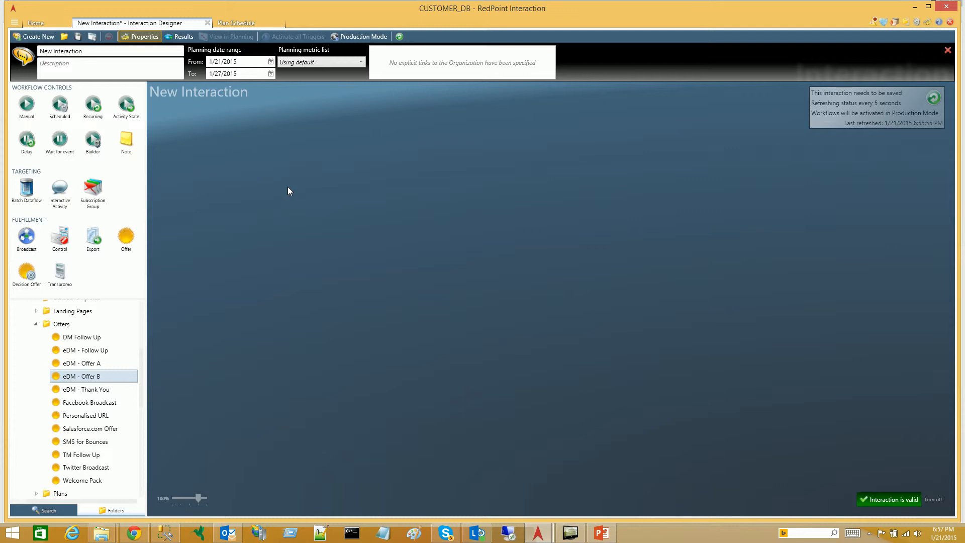
drag(17, 107, 232, 175)
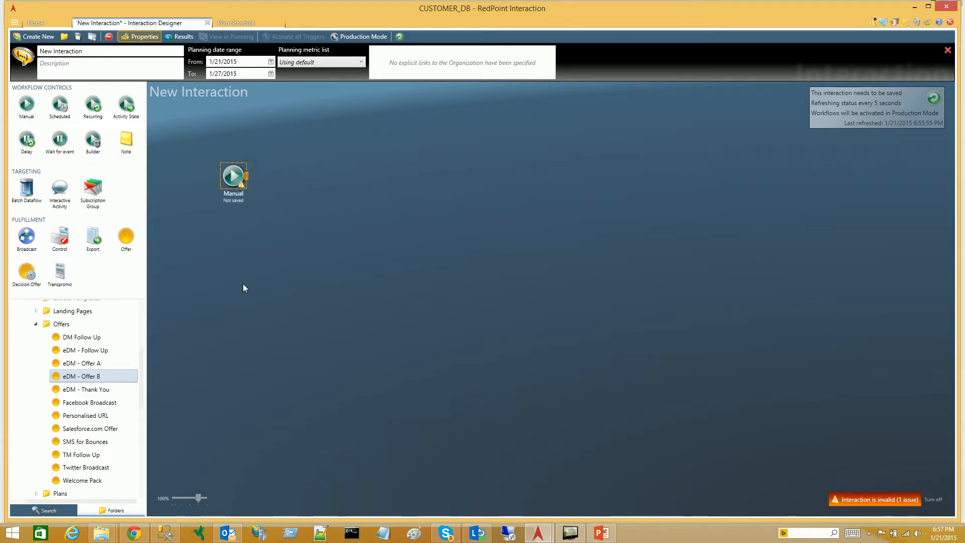
scroll(95, 366, down, 9)
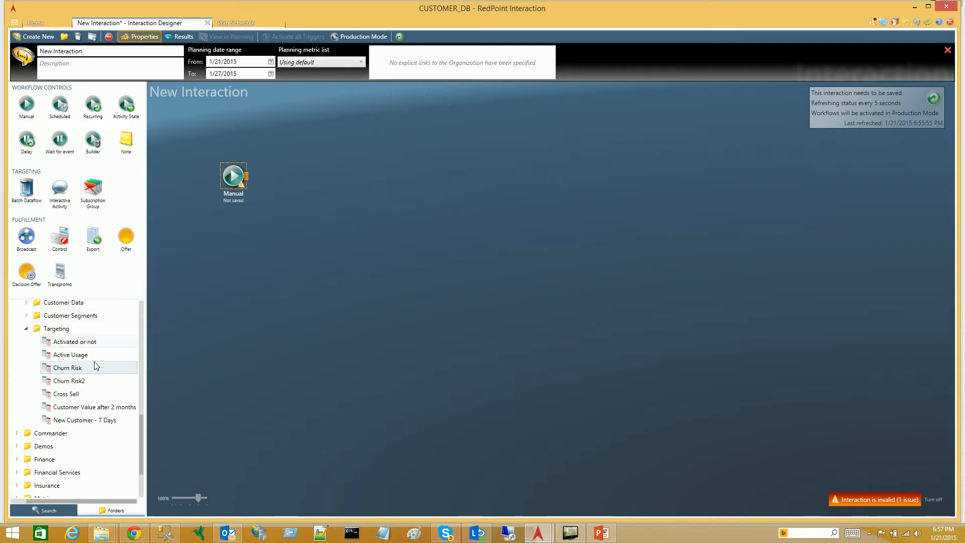
mouse_move(69, 398)
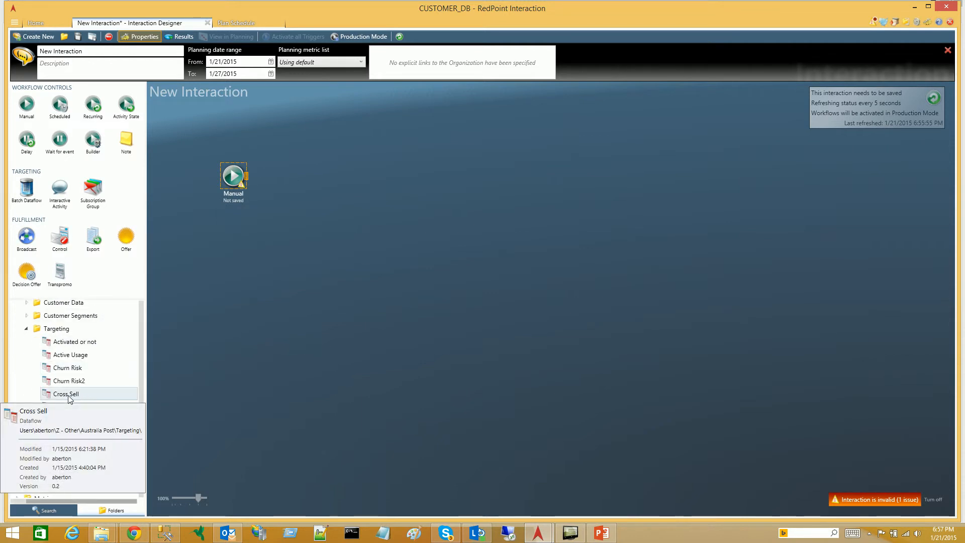
drag(64, 398, 279, 166)
click(252, 174)
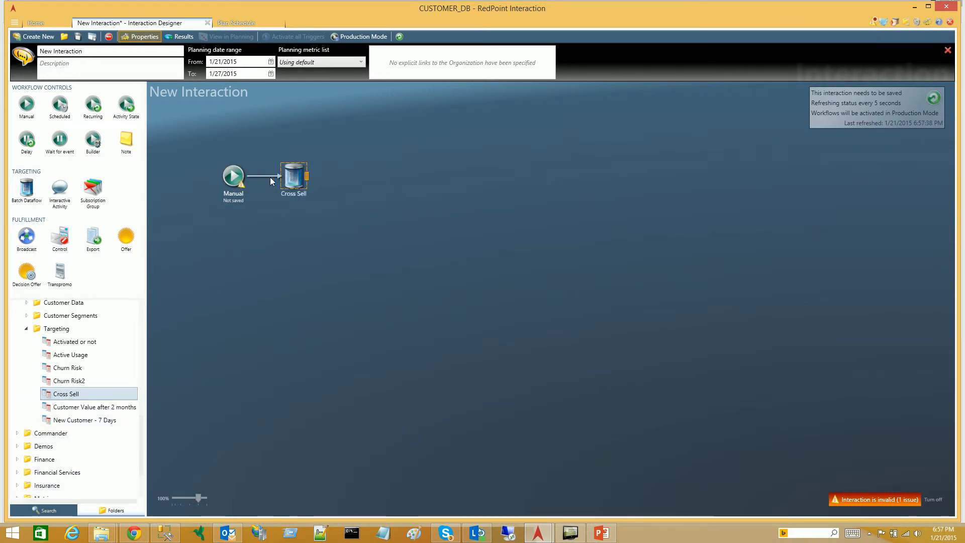
Examine the outputs offered by the Cross Sell activity
double_click(304, 182)
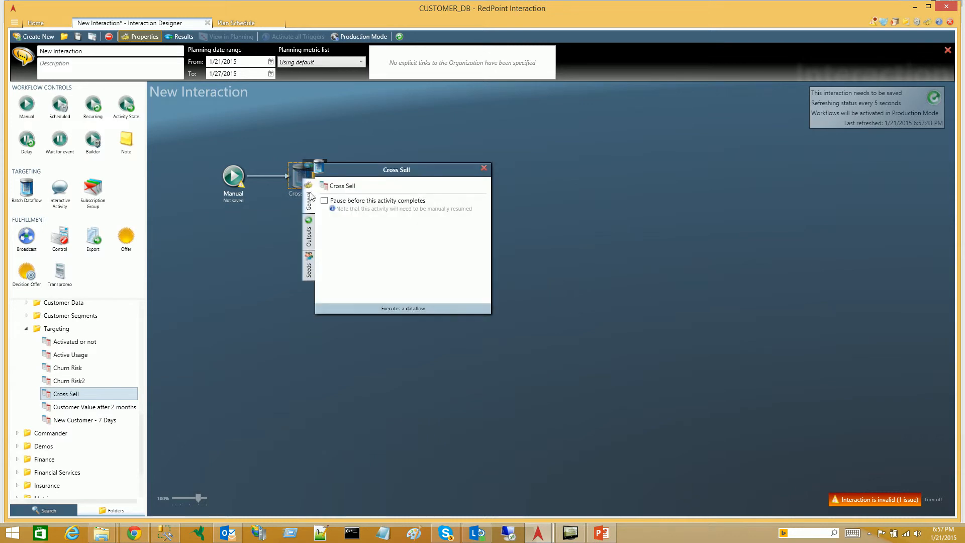
click(308, 234)
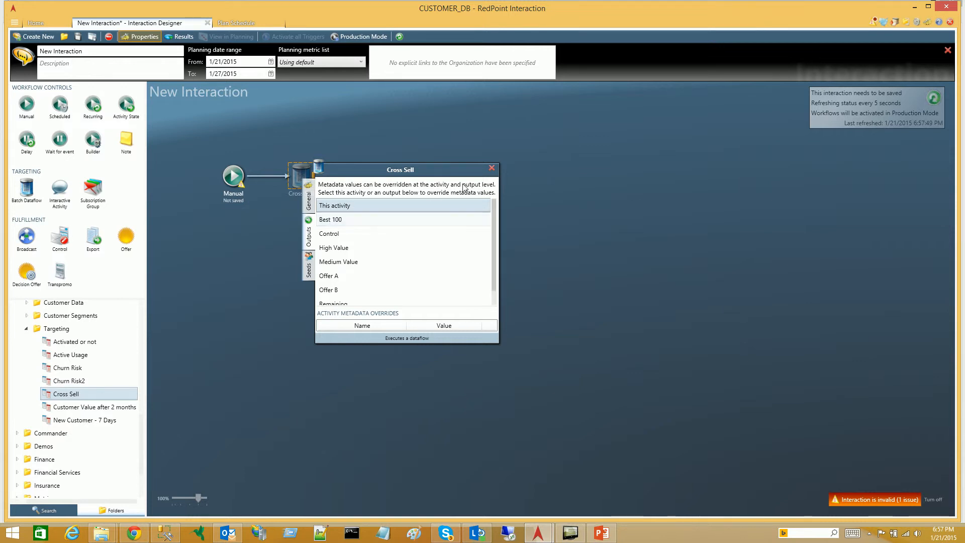
click(492, 168)
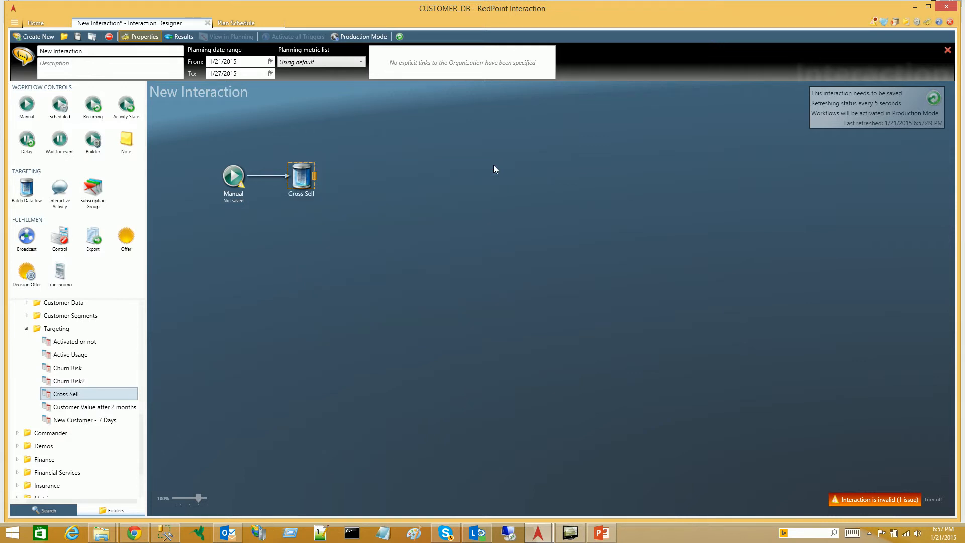
Add the eDM - Offer A offer to the workflow, connected after the Cross Sell activity
scroll(99, 360, up, 3)
scroll(101, 362, up, 3)
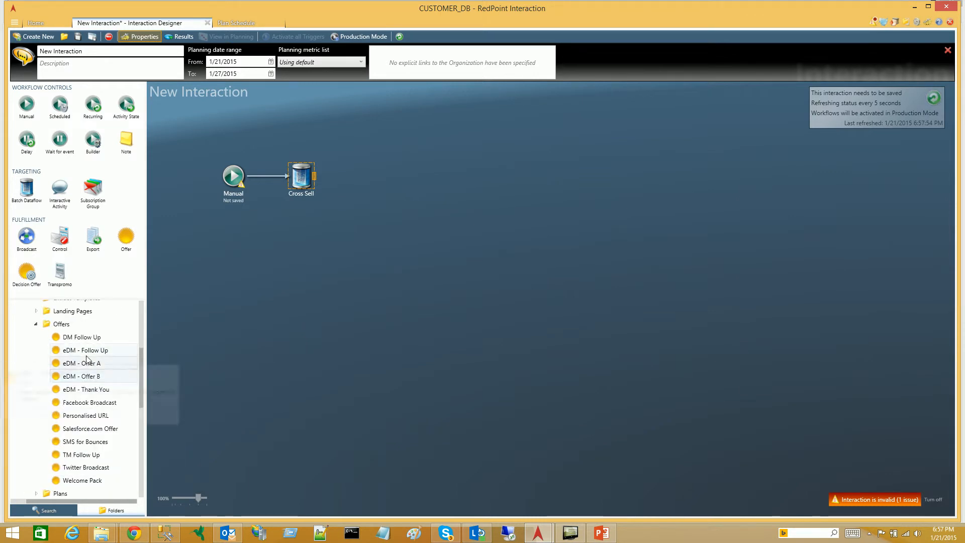
click(81, 352)
click(80, 363)
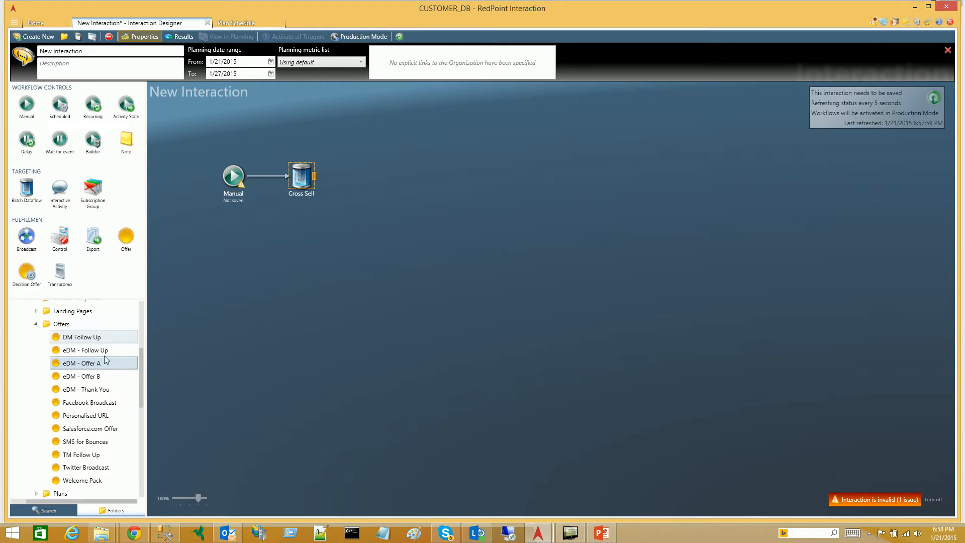
drag(123, 363, 364, 177)
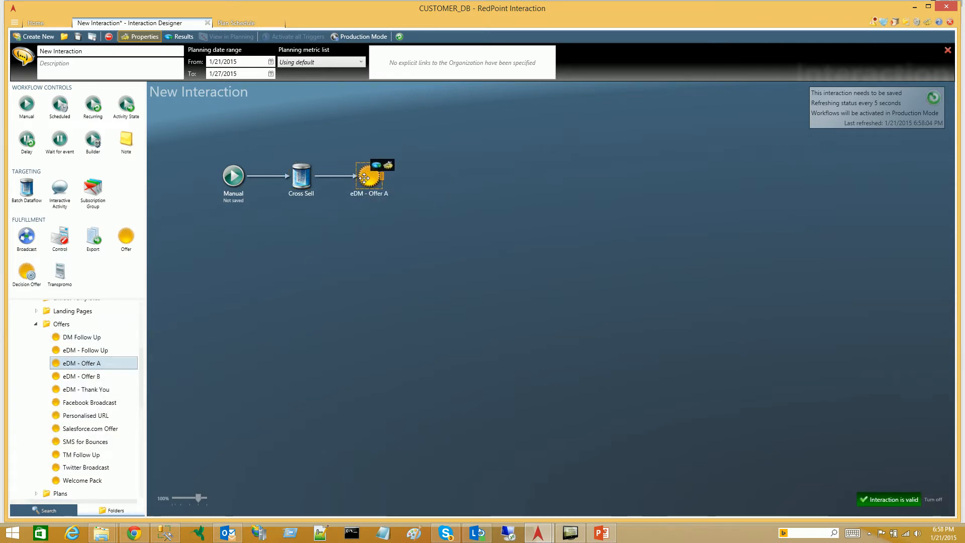
Limit the inputs of the eDM - Offer A activity to the Offer A output only
double_click(363, 178)
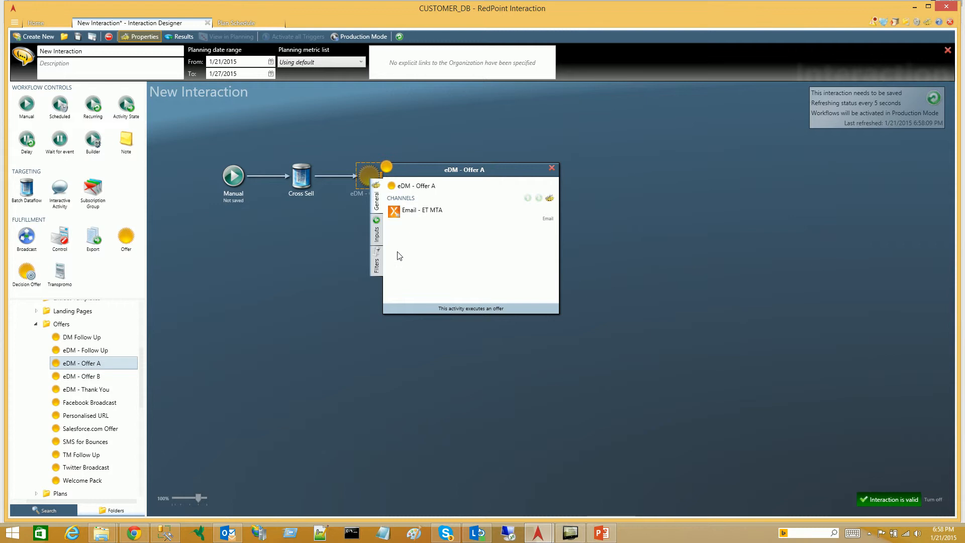
click(380, 236)
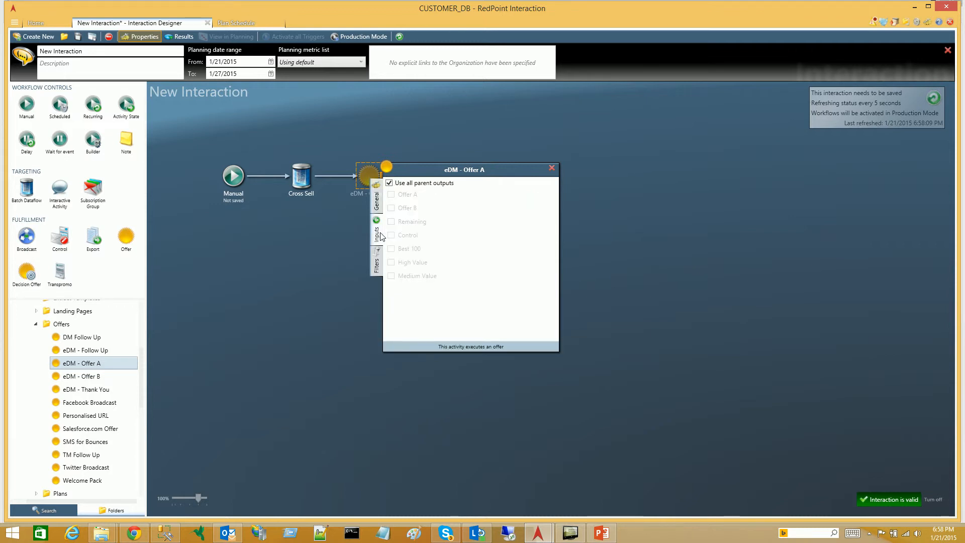
click(392, 195)
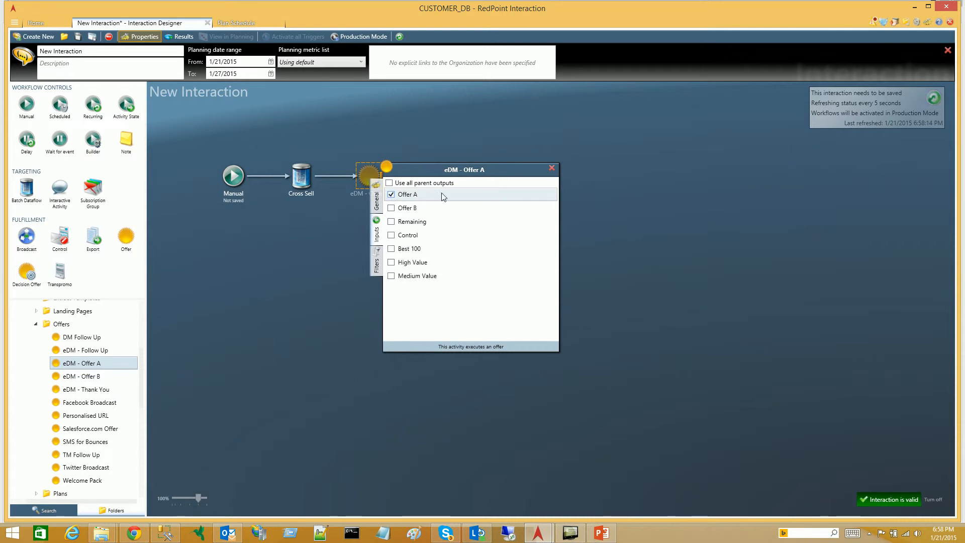
click(552, 169)
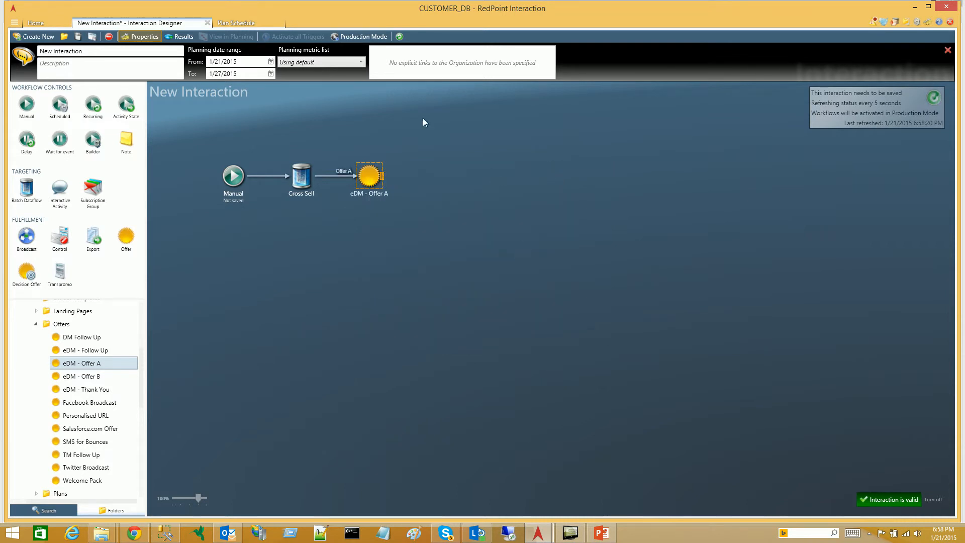
Switch the interaction's workflow activation from production mode to test mode
click(352, 37)
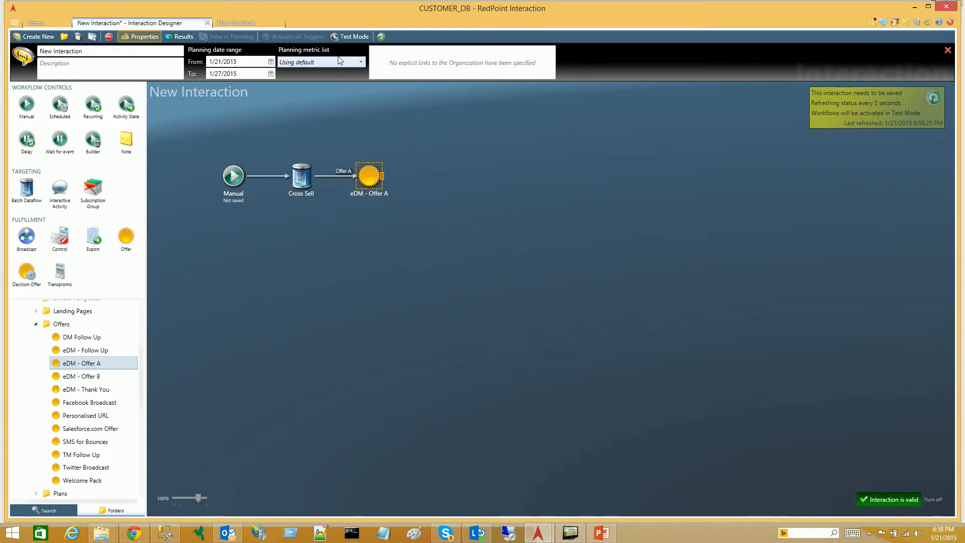
click(346, 37)
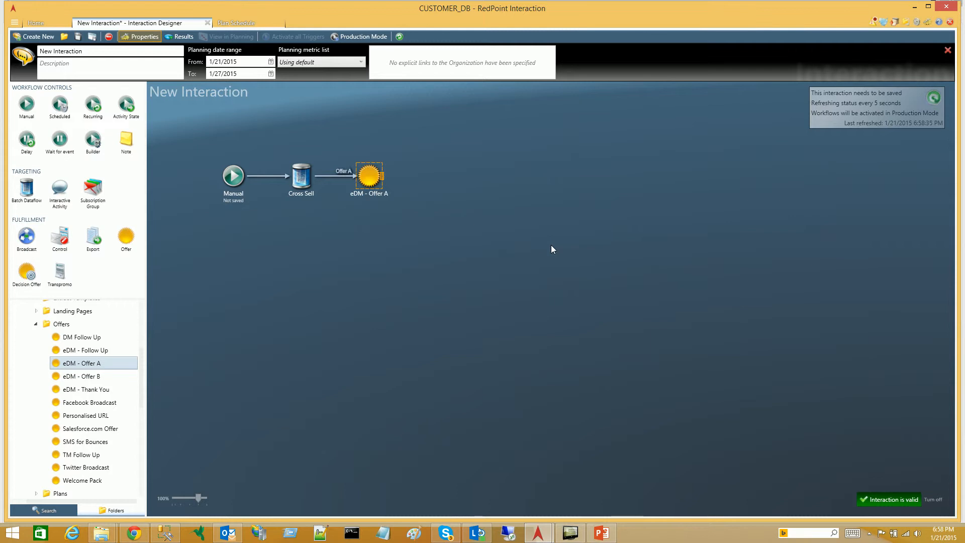
click(350, 37)
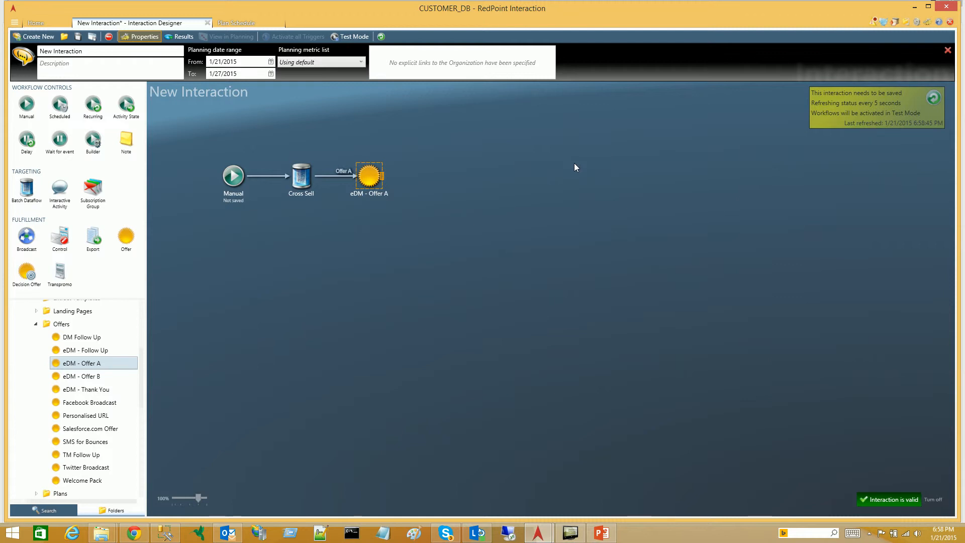
Add the eDM - Offer B offer after Cross Sell, below eDM - Offer A, with only the Offer B output as its input
drag(76, 376, 364, 236)
double_click(365, 235)
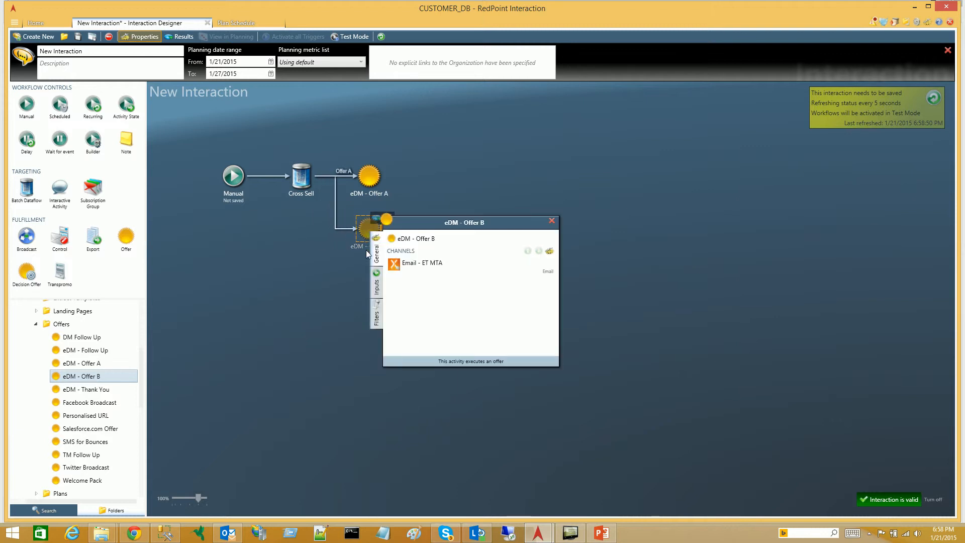
click(377, 275)
click(392, 261)
click(552, 221)
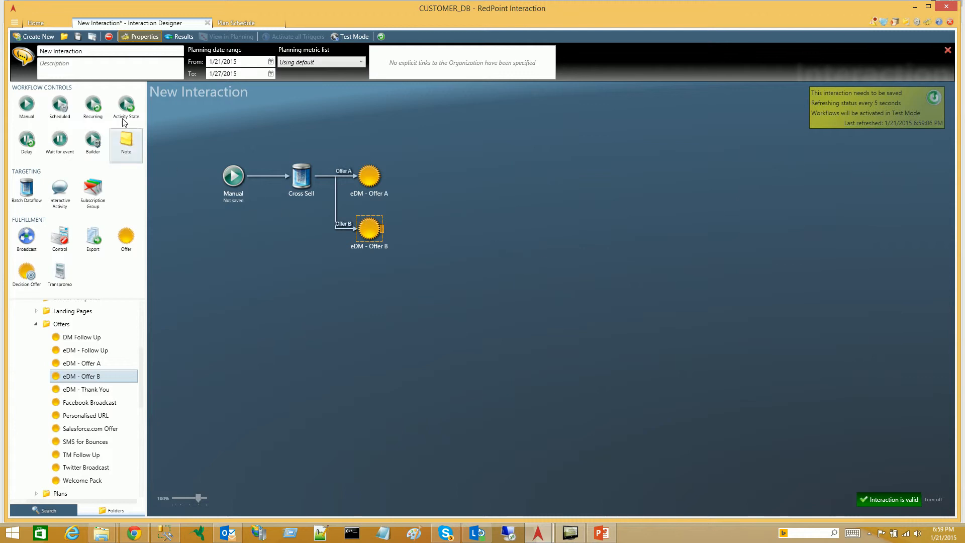
Add a Delay after Cross Sell, below eDM - Offer B, and connect a Decision Offer after the Delay
drag(27, 143, 367, 287)
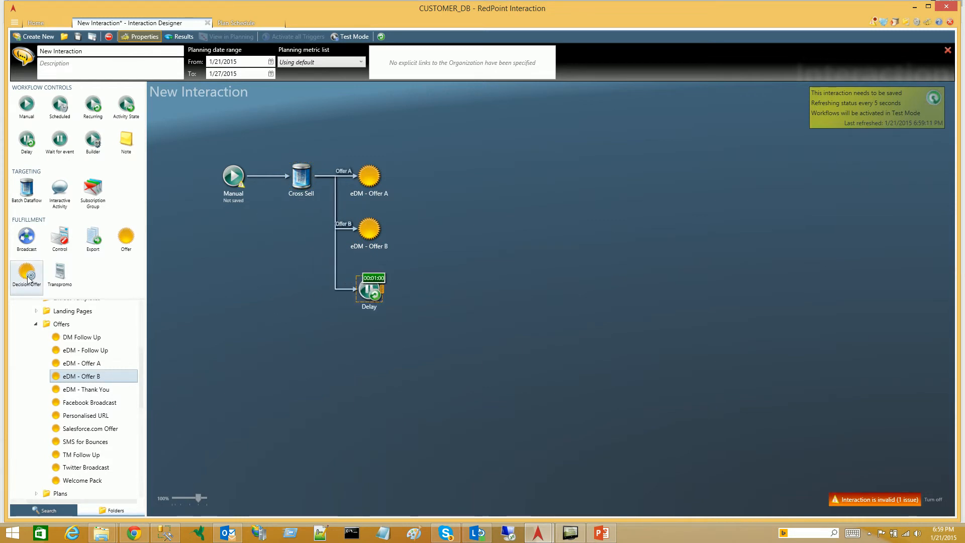
drag(24, 282, 416, 282)
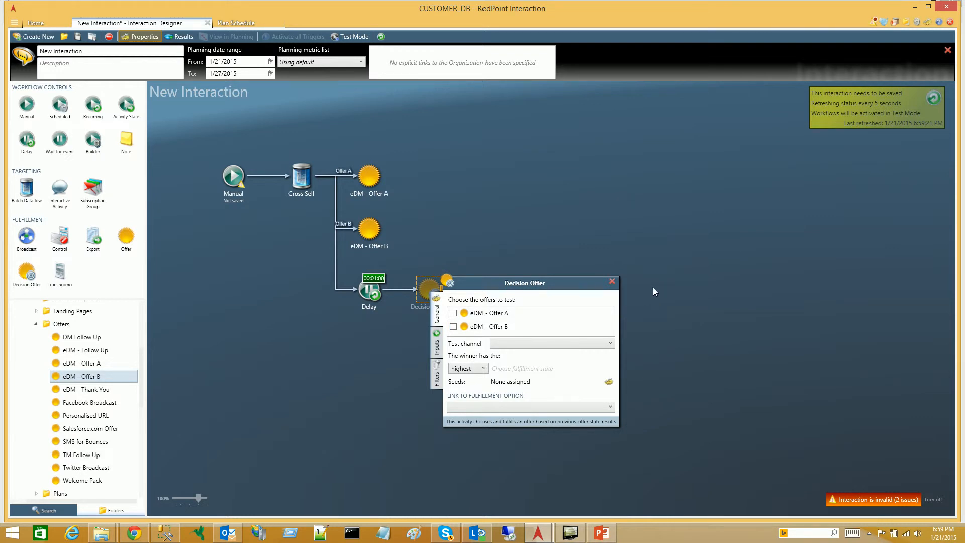
Set the Decision Offer to test eDM - Offer A and eDM - Offer B on the Email - ET MTA channel
click(454, 313)
click(453, 327)
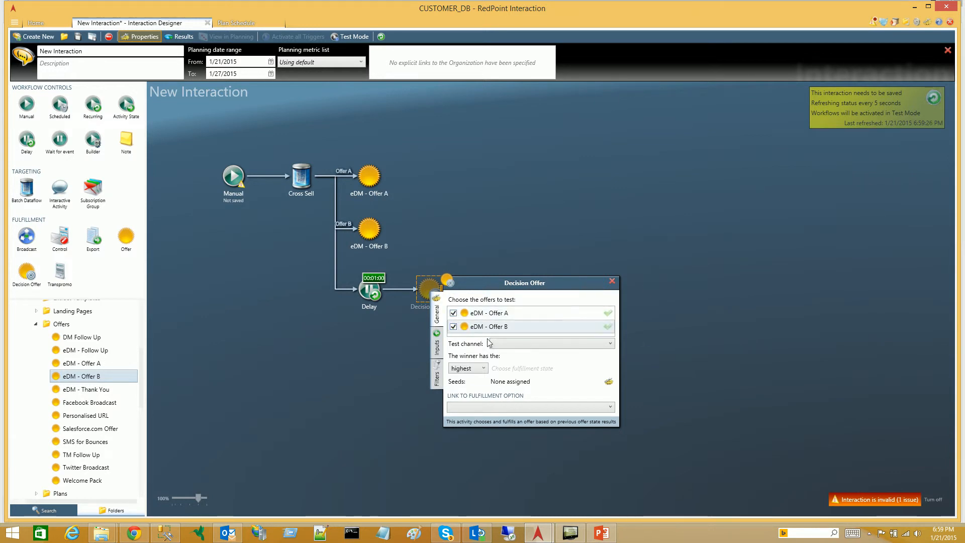
click(503, 344)
click(507, 356)
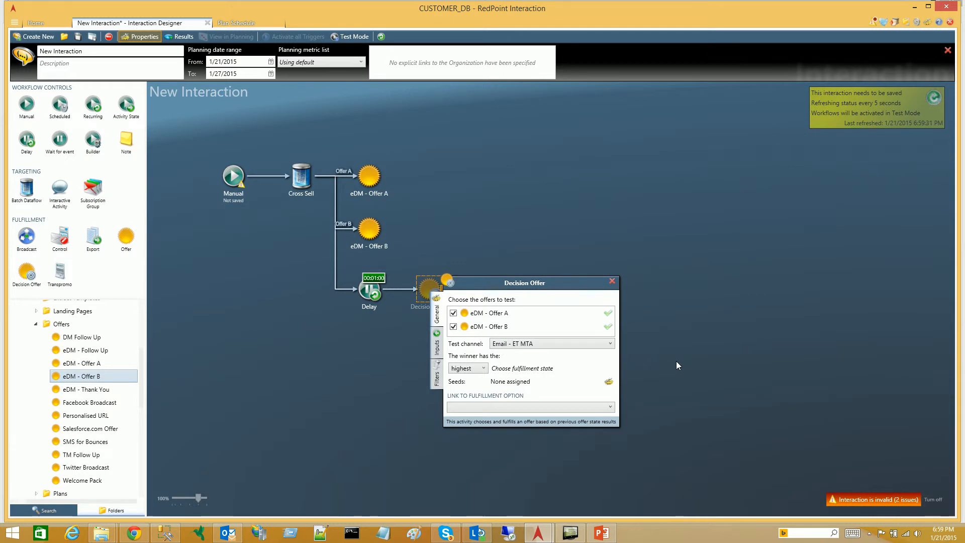
Choose Click Through, under Opened, as the fulfillment state that decides the Decision Offer's winner
click(516, 370)
click(448, 207)
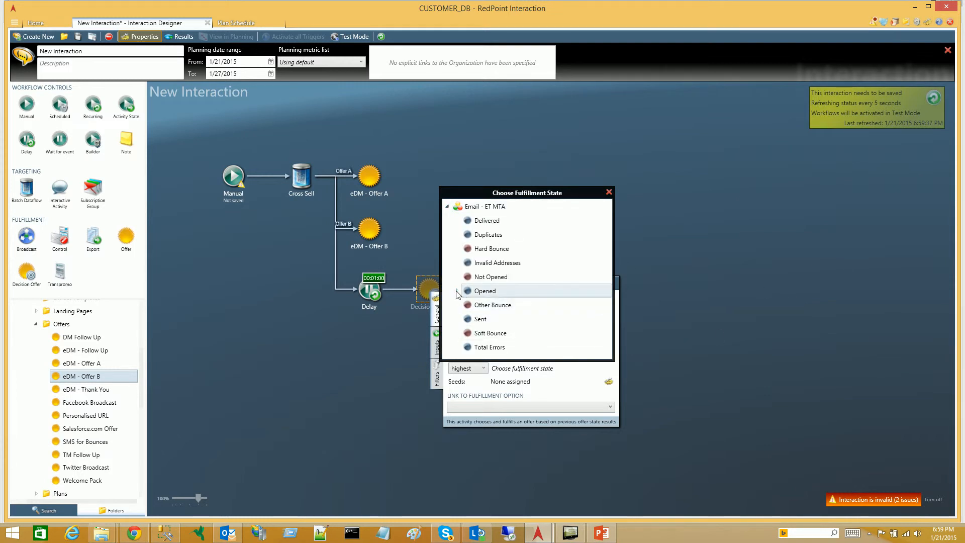
click(458, 292)
click(498, 307)
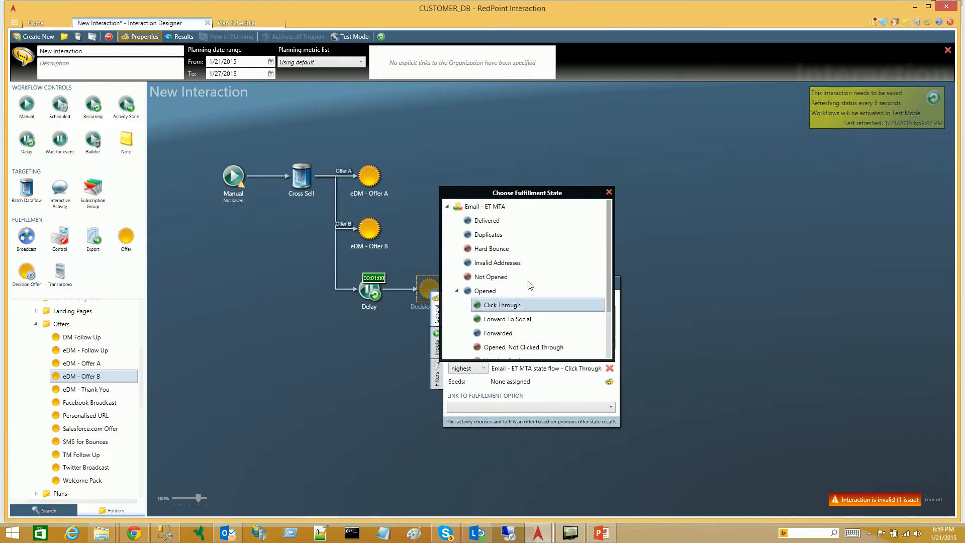
click(609, 192)
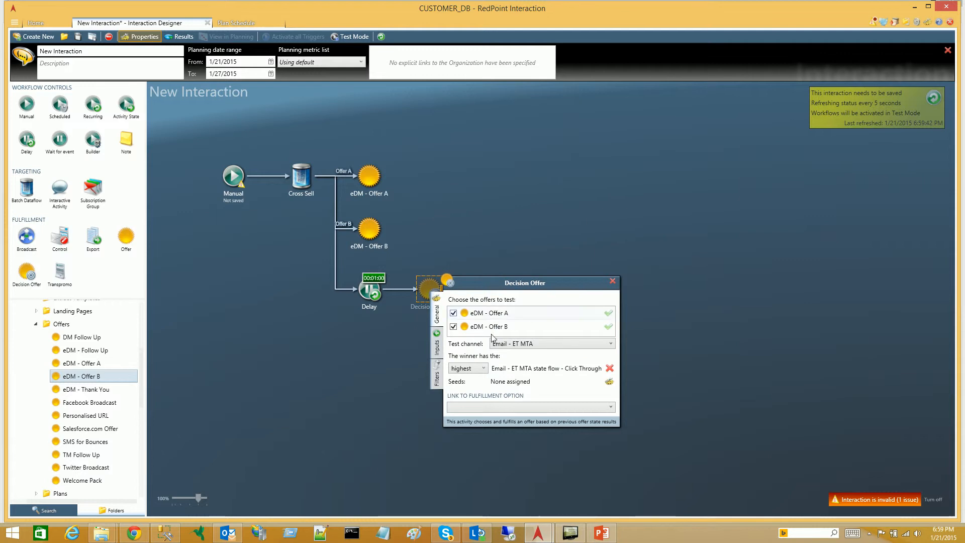
Limit the Decision Offer's inputs to the Remaining output only
click(437, 354)
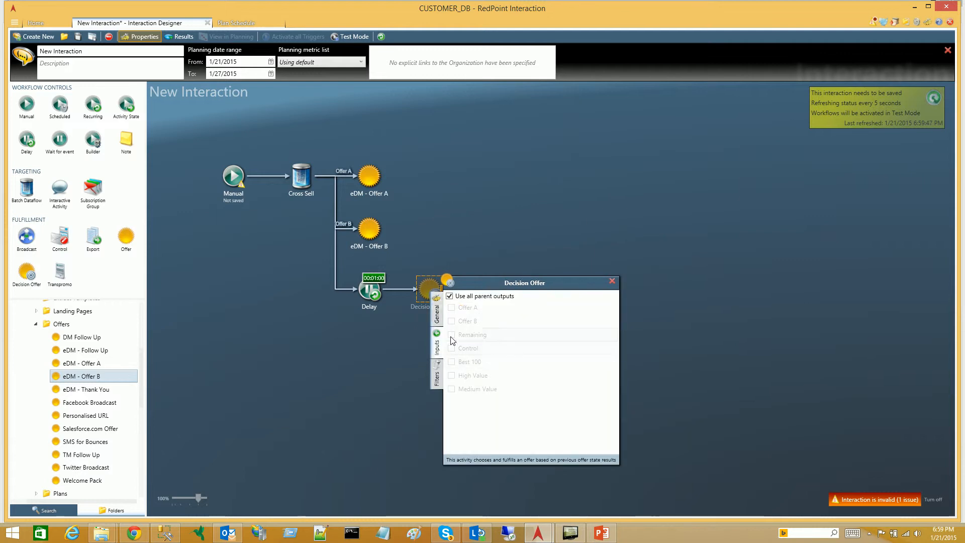
click(452, 335)
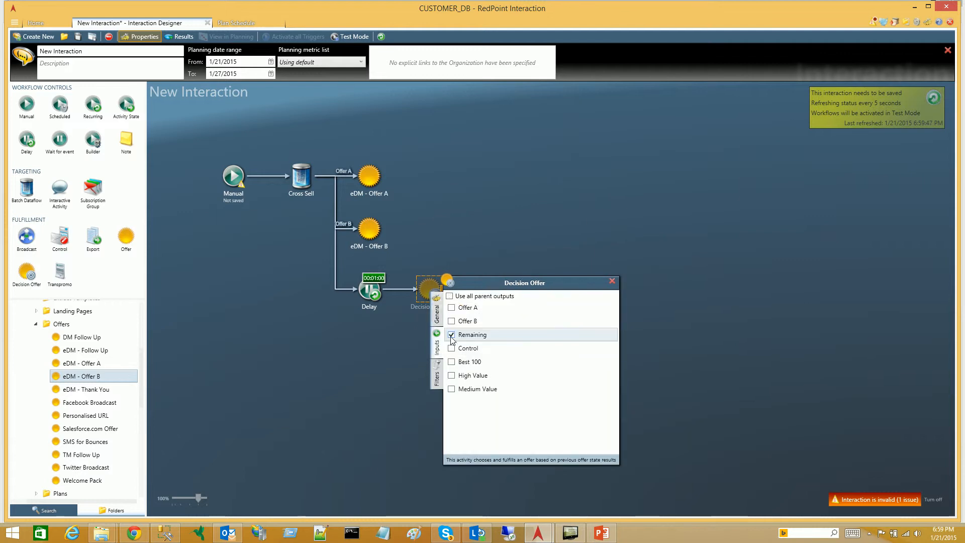
click(612, 281)
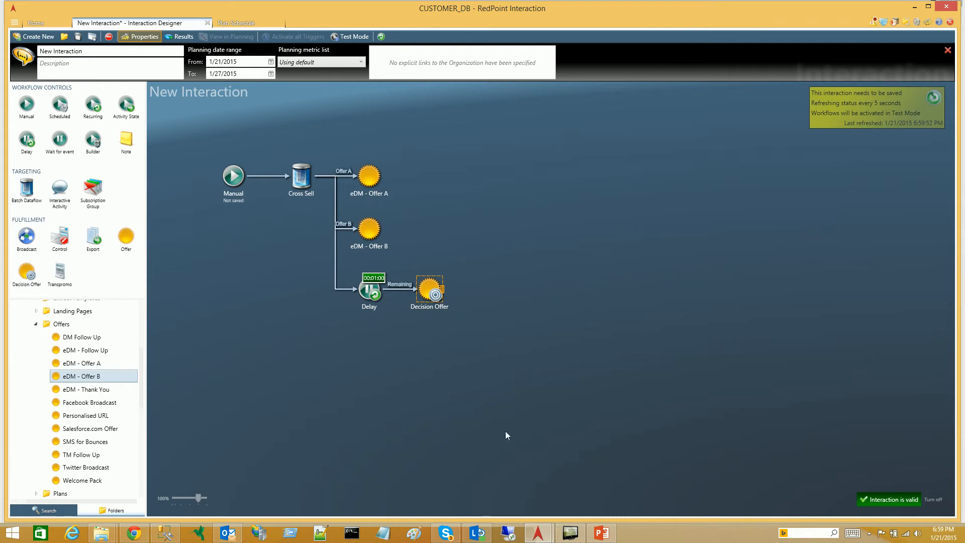
Rename the Manual trigger to Wave 1
double_click(237, 166)
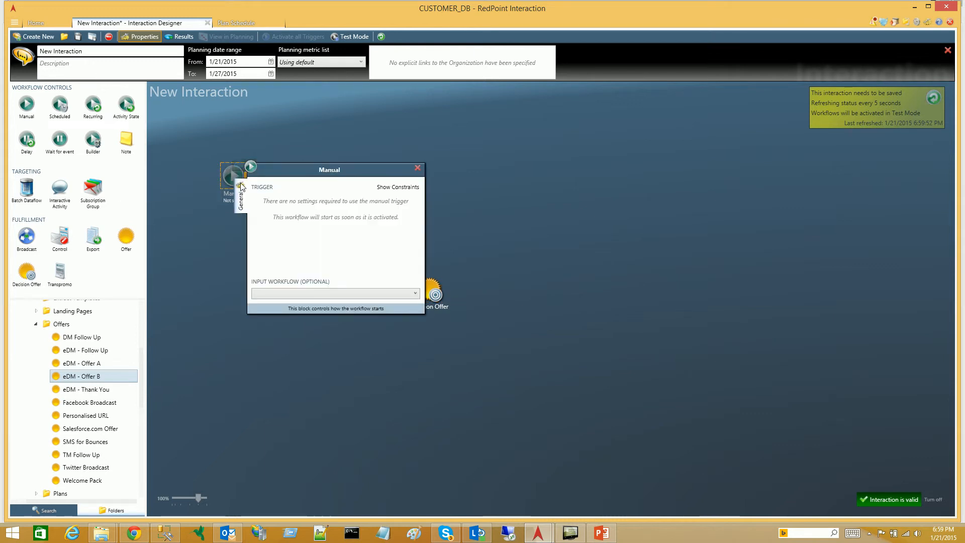
click(336, 171)
text(Wave 1)
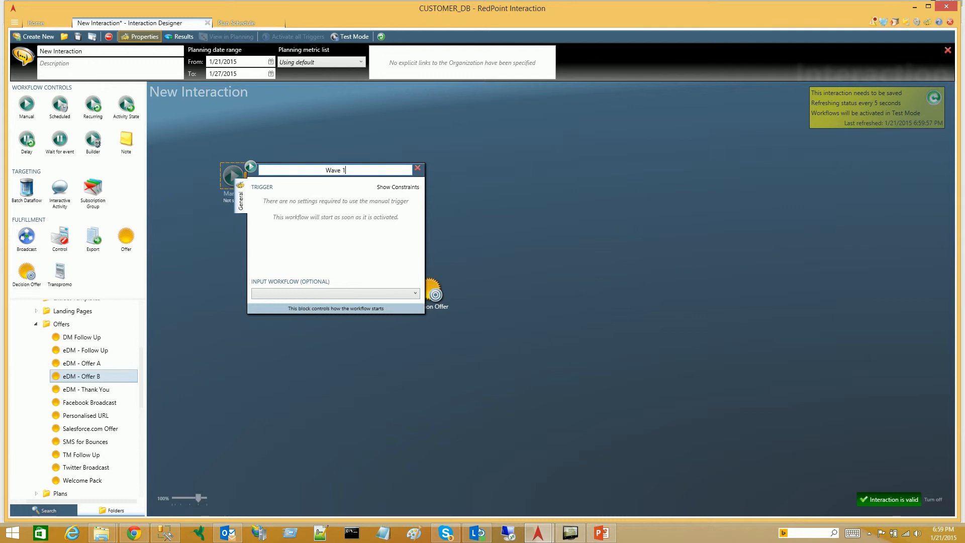
click(496, 231)
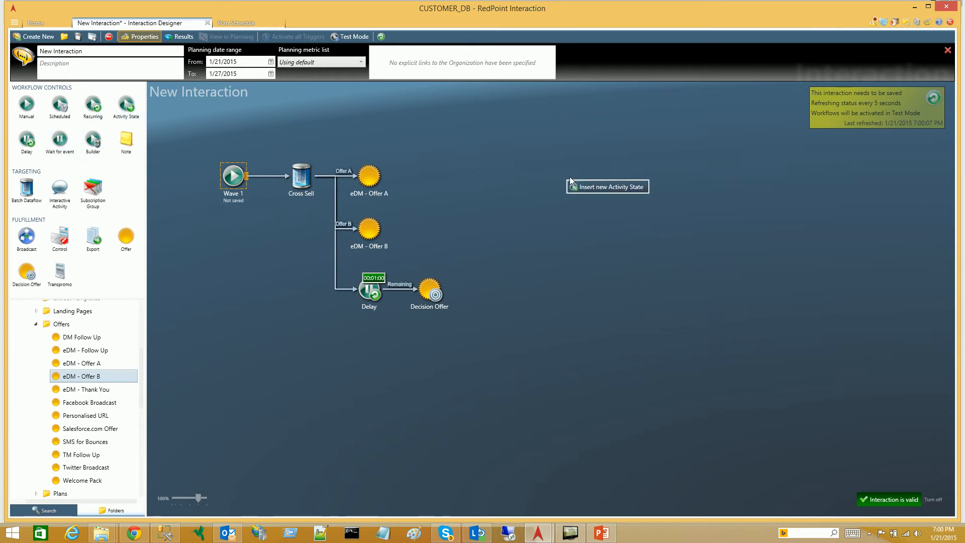
Place an Activity State trigger in the empty area beside the first workflow and name it Wave 2
click(575, 165)
double_click(588, 174)
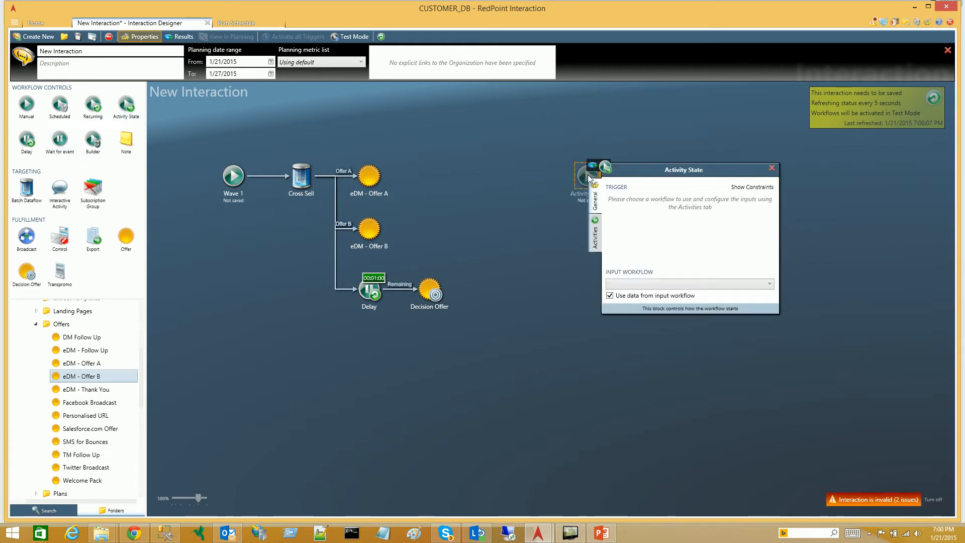
click(675, 171)
text(Wave 2)
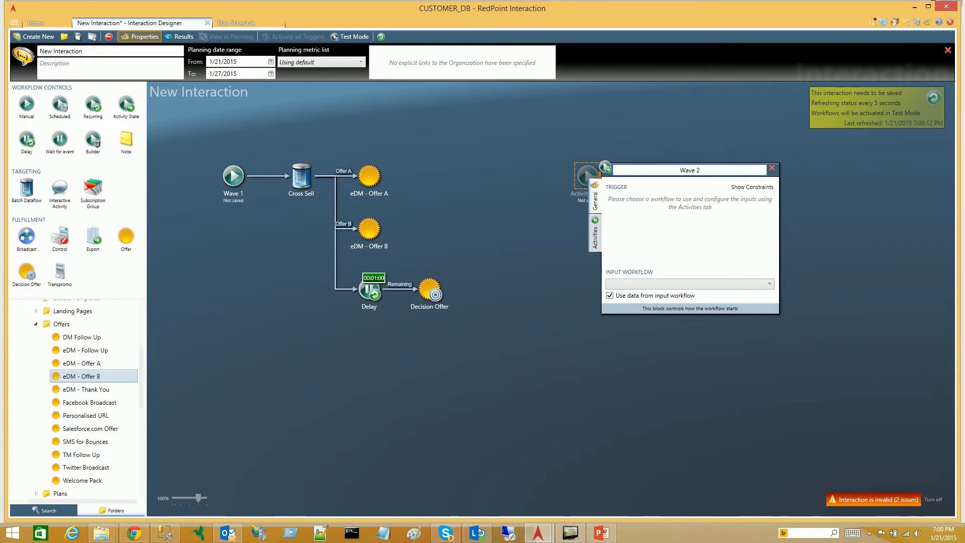
Use Wave 1 as Wave 2's input workflow and start it when eDM - Offer A, eDM - Offer B and Decision Offer all complete
click(649, 285)
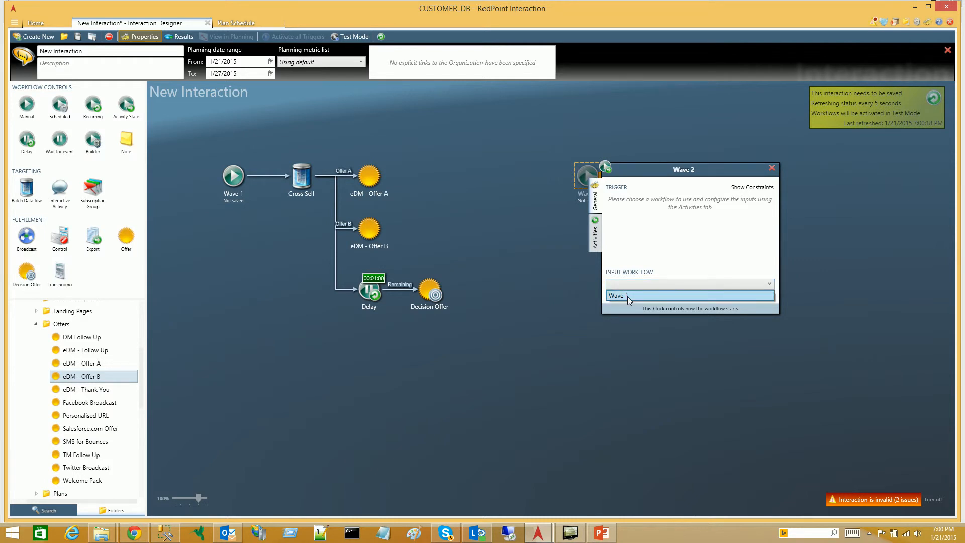
click(627, 297)
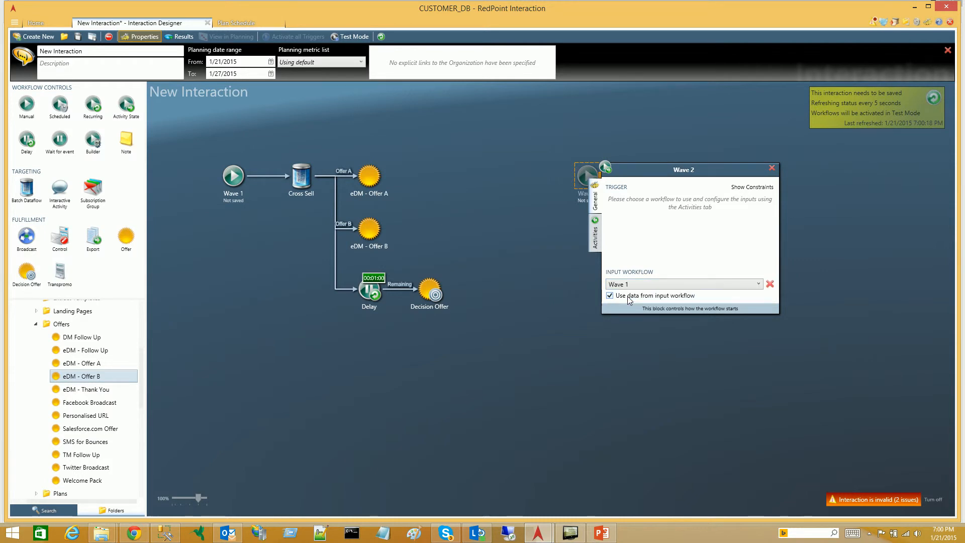
click(594, 243)
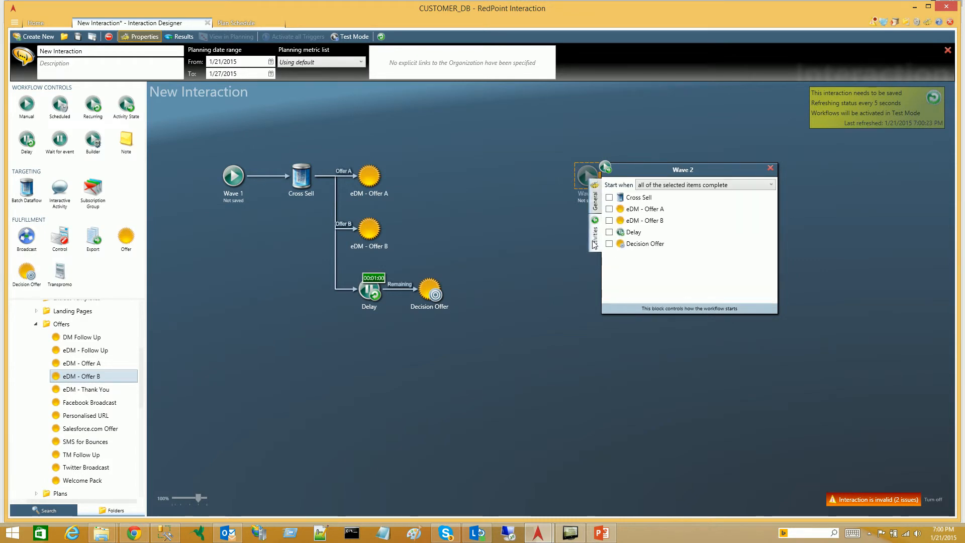
click(609, 220)
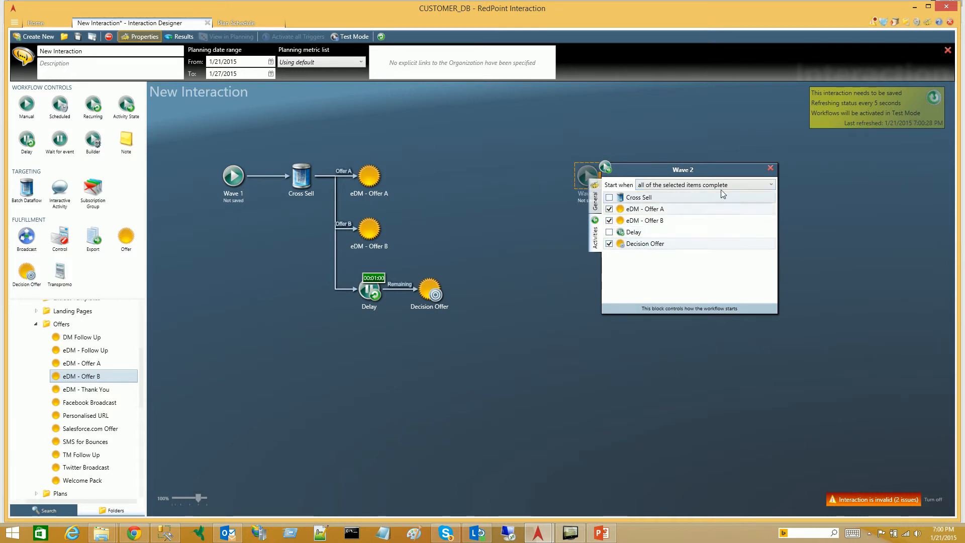
click(770, 168)
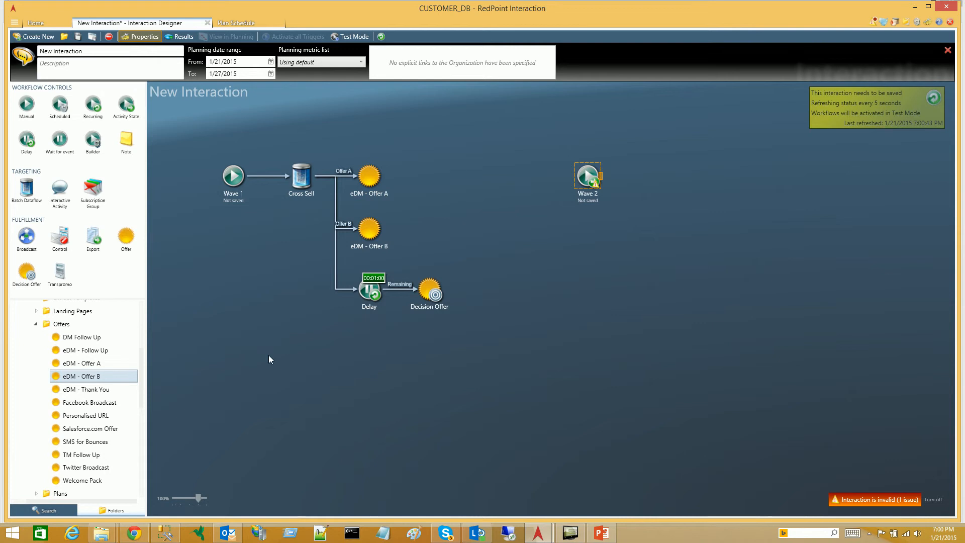
Attach an Interactive activity to Wave 2, add Hard Bounce to its inputs, and follow it with the SMS for Bounces offer
drag(68, 195, 646, 182)
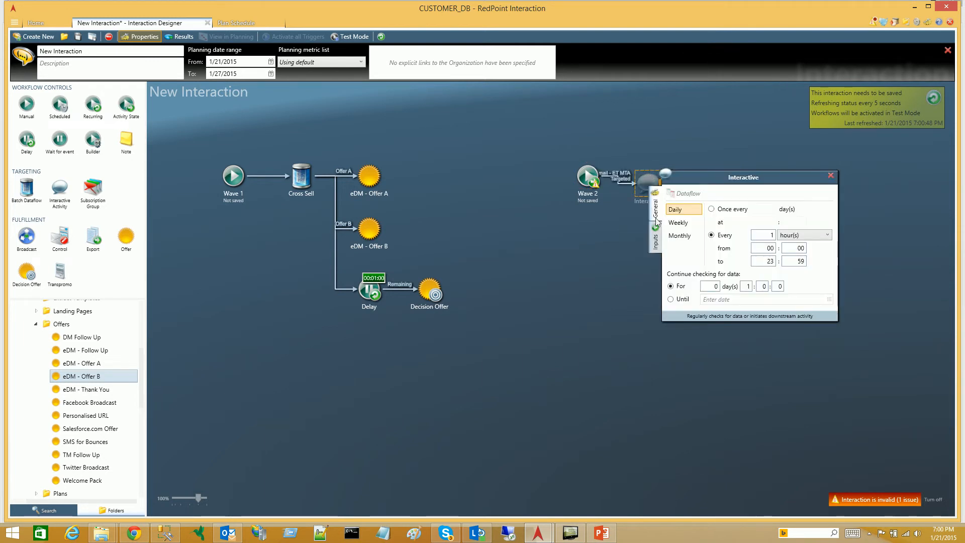
click(656, 244)
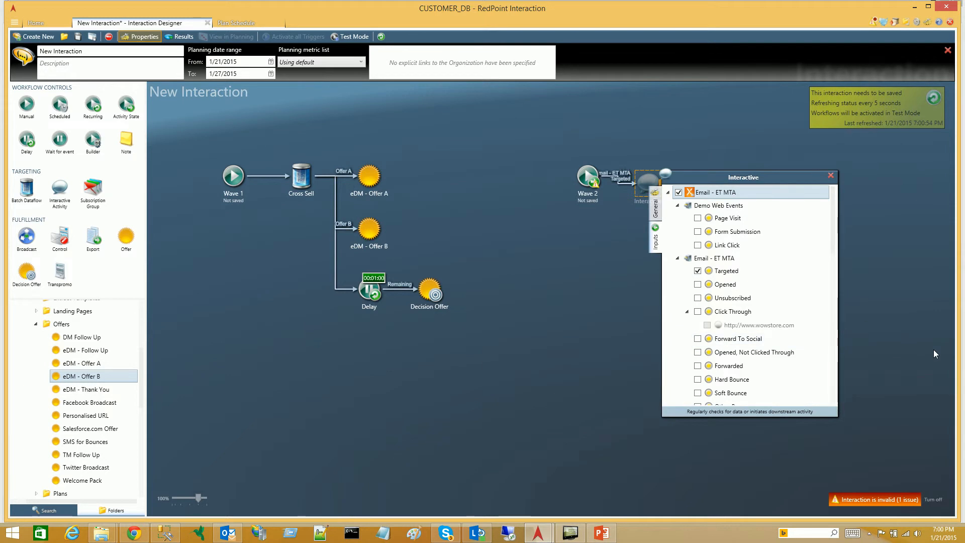
click(698, 384)
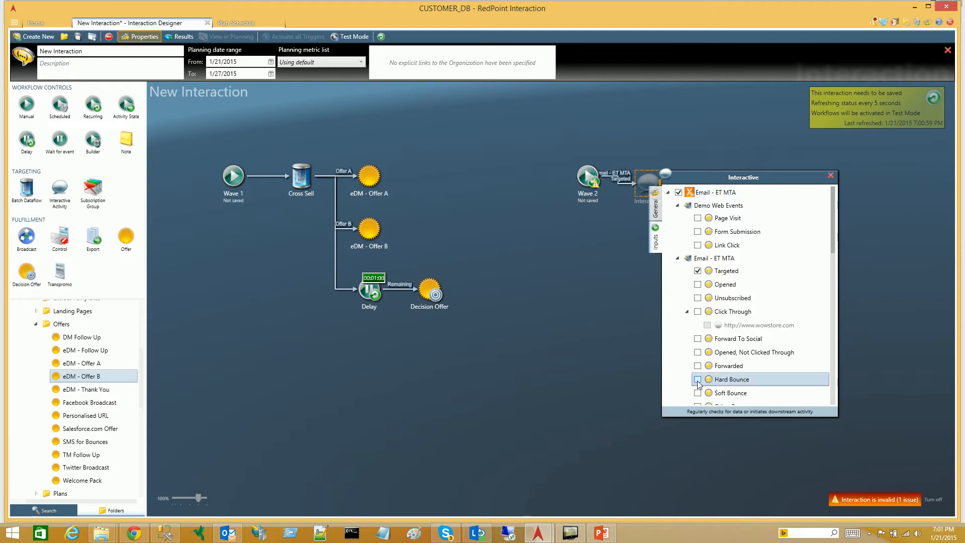
click(698, 384)
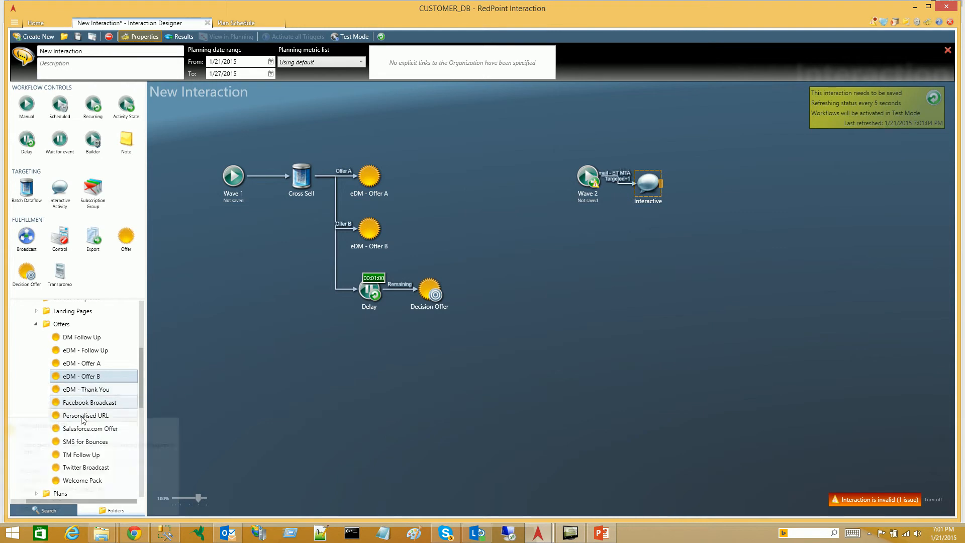
drag(83, 442, 683, 175)
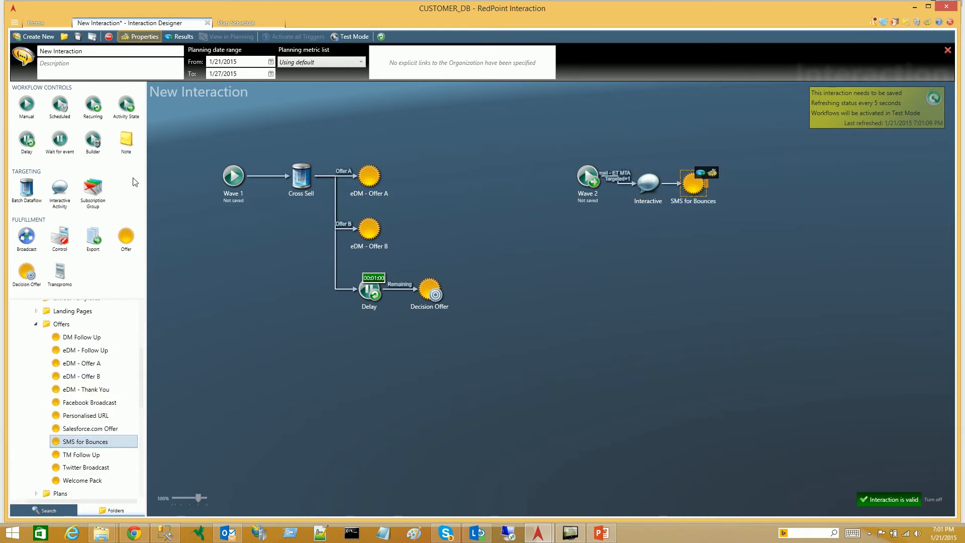
drag(189, 203, 643, 250)
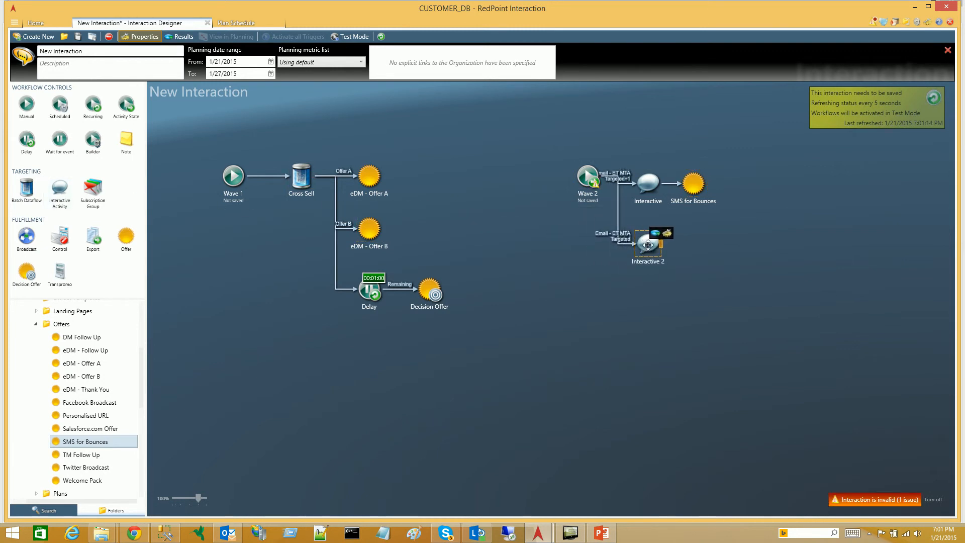
double_click(648, 244)
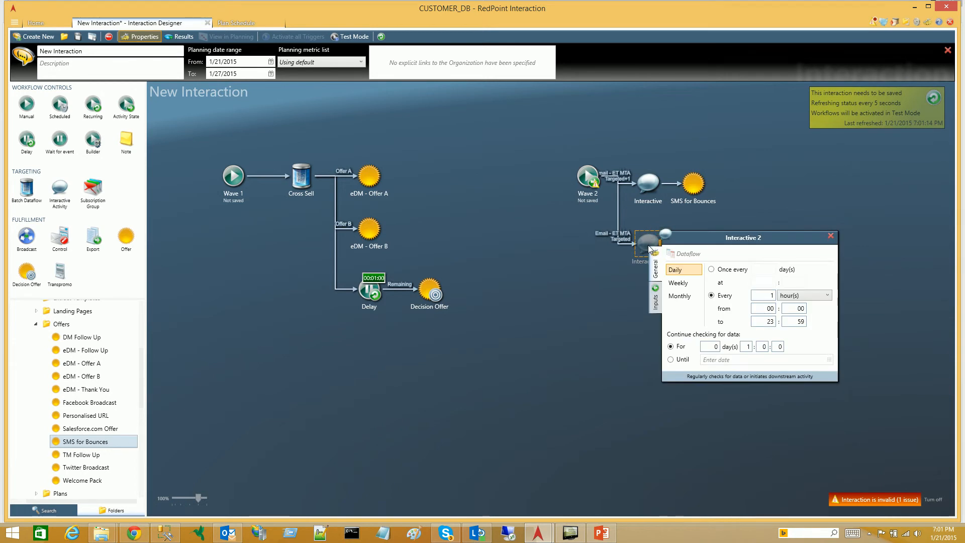
click(656, 302)
click(697, 371)
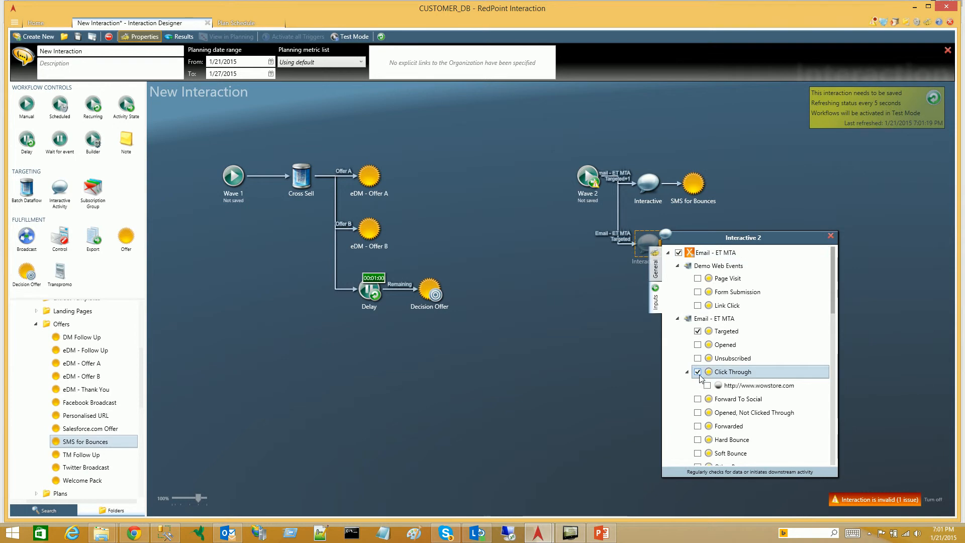
click(708, 385)
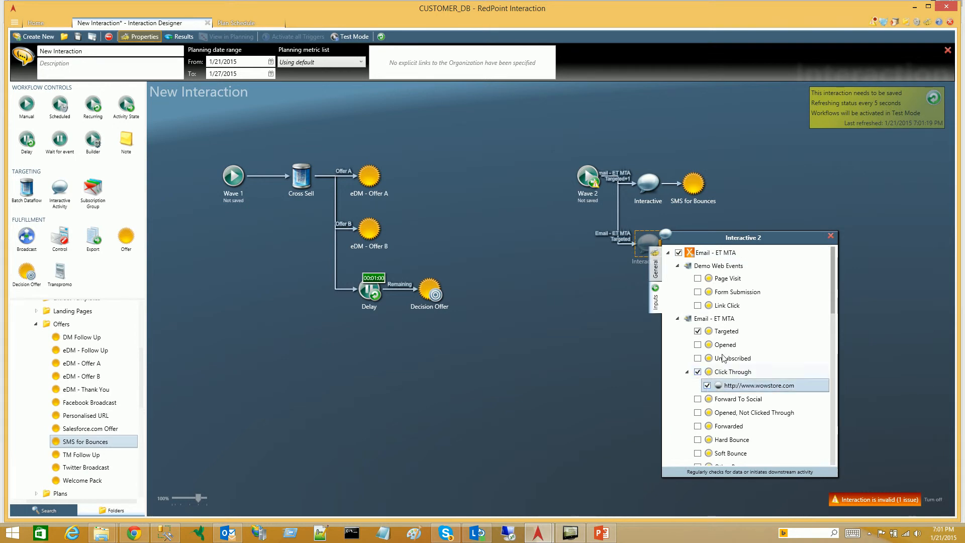
Assign the Active Usage dataflow to the second Interactive activity and attach the Welcome Pack offer after it
click(655, 266)
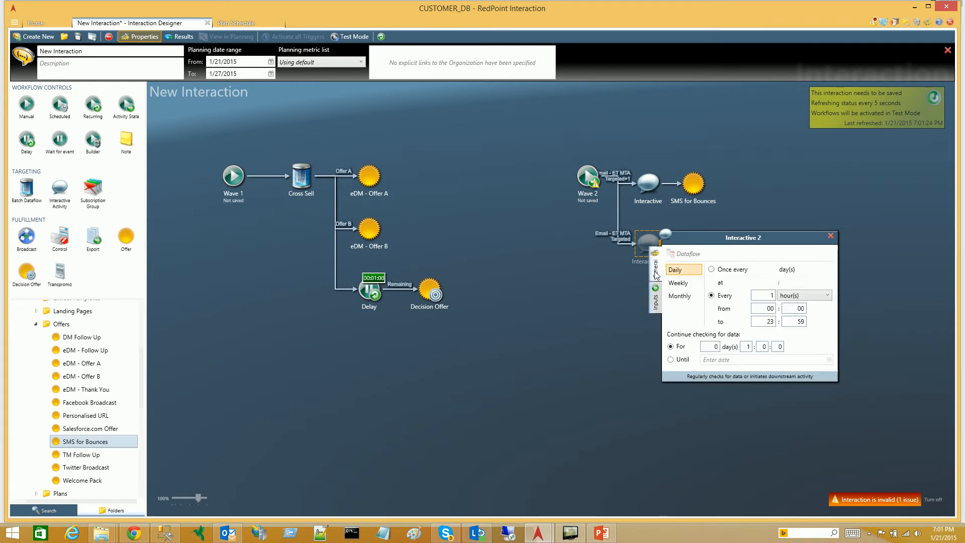
click(728, 255)
double_click(388, 193)
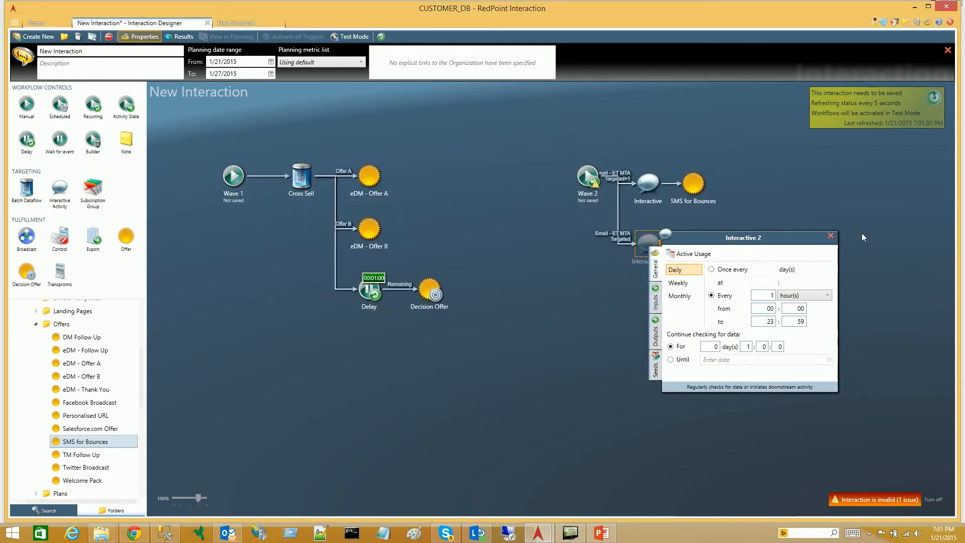
click(831, 236)
drag(91, 484, 682, 241)
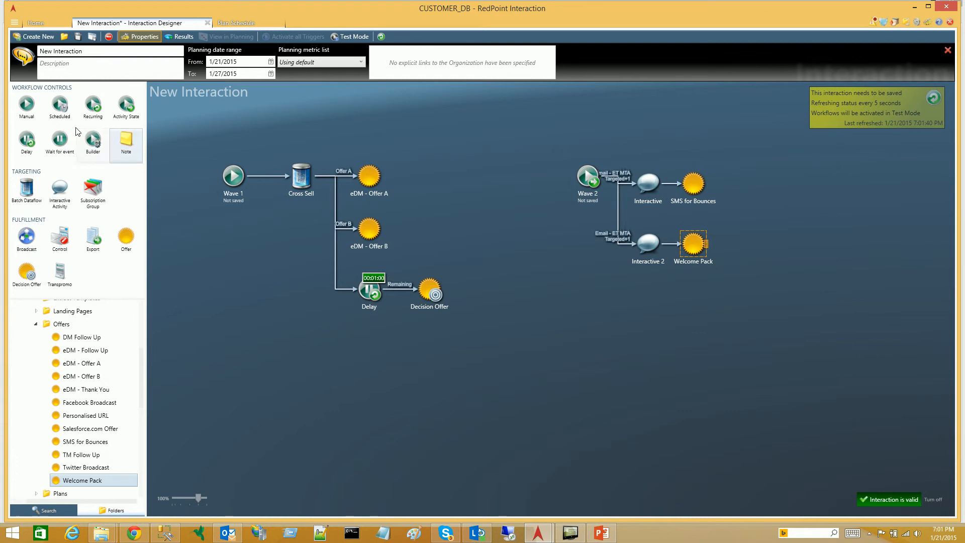
Add a Delay as a third branch of Wave 2 and set its wait to 2 days
drag(25, 146, 647, 313)
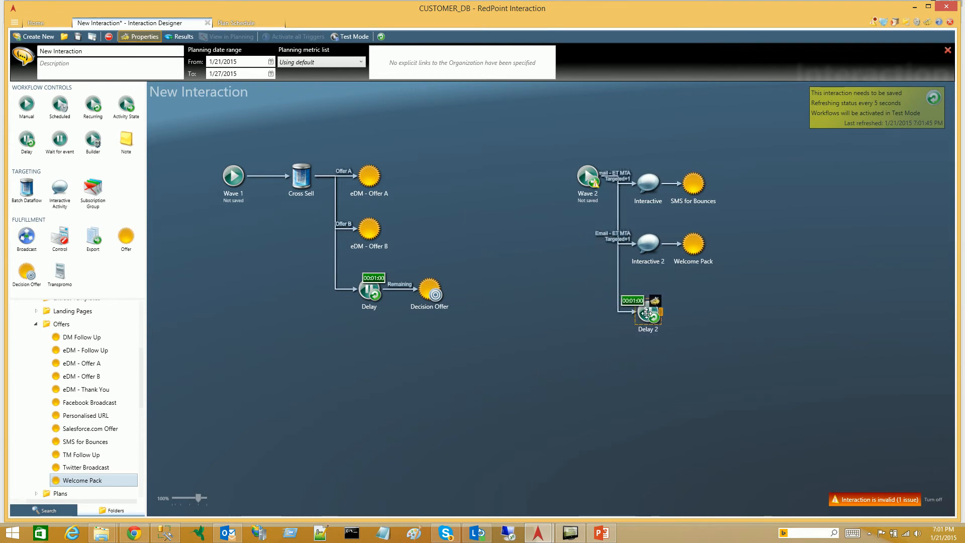
double_click(647, 312)
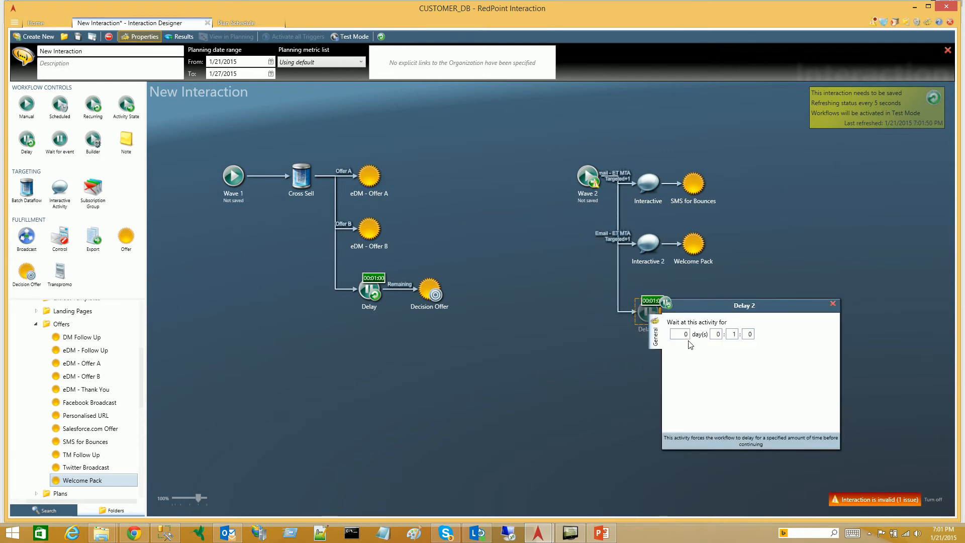
text(2)
click(622, 363)
Add an Interactive activity with one additional email state after Wave 2's delay and follow it with the DM Follow Up offer
drag(59, 187, 689, 304)
double_click(701, 308)
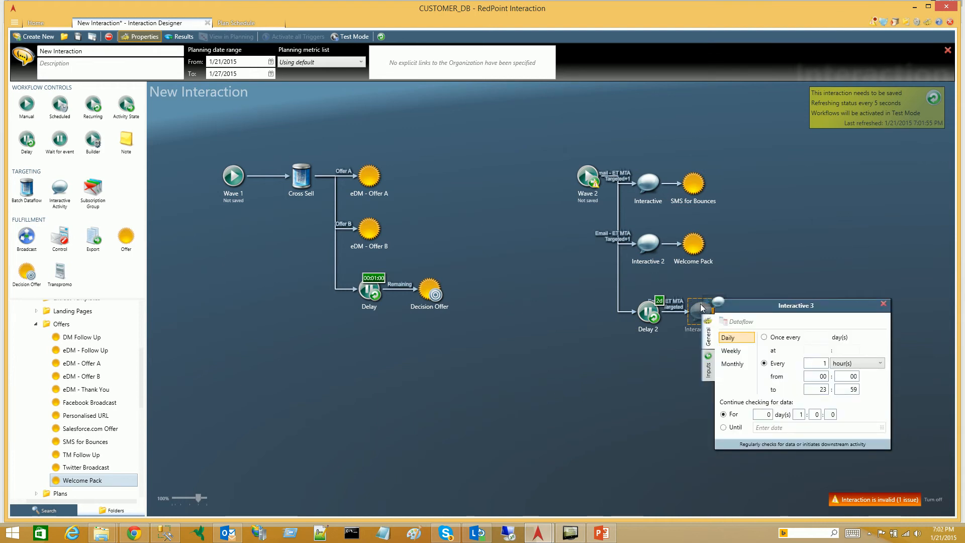
click(709, 363)
scroll(754, 354, down, 3)
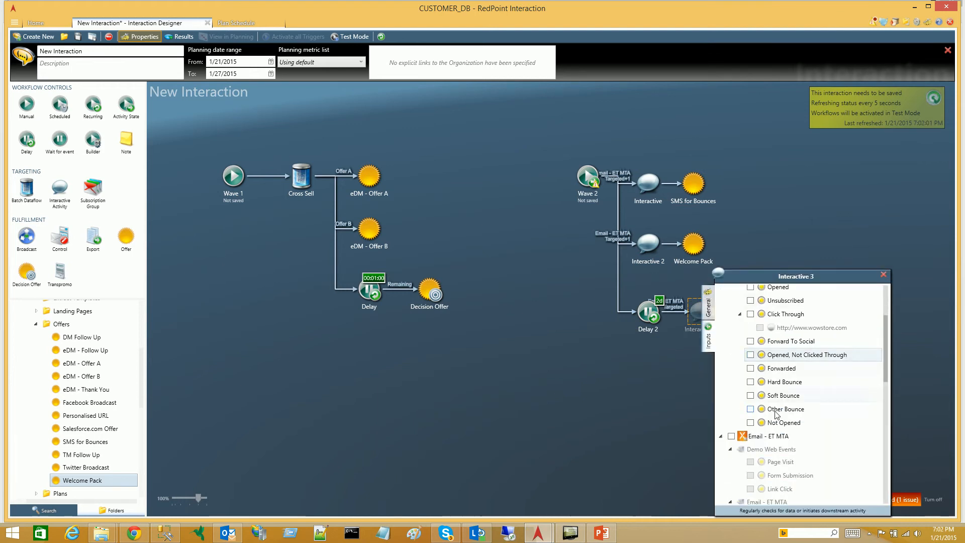
click(883, 275)
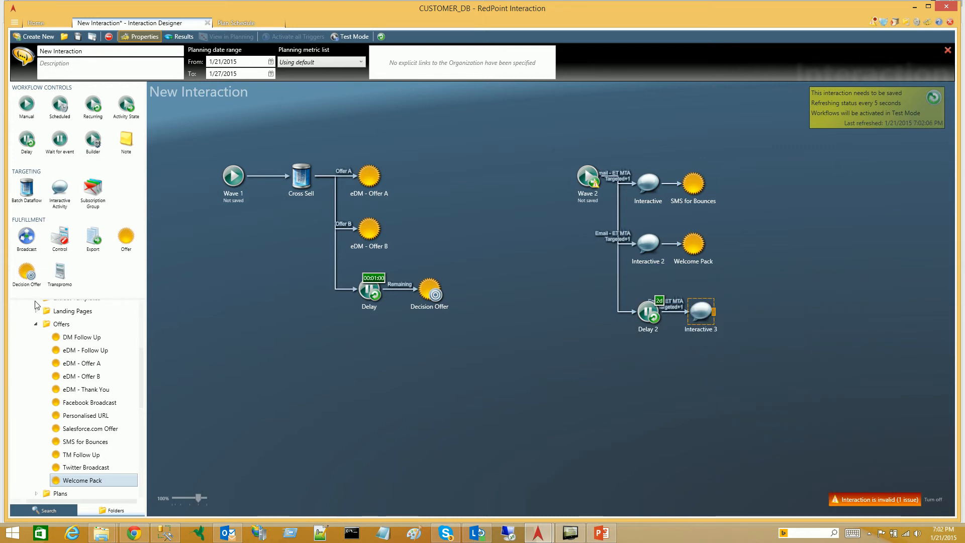
click(65, 337)
drag(337, 356, 738, 310)
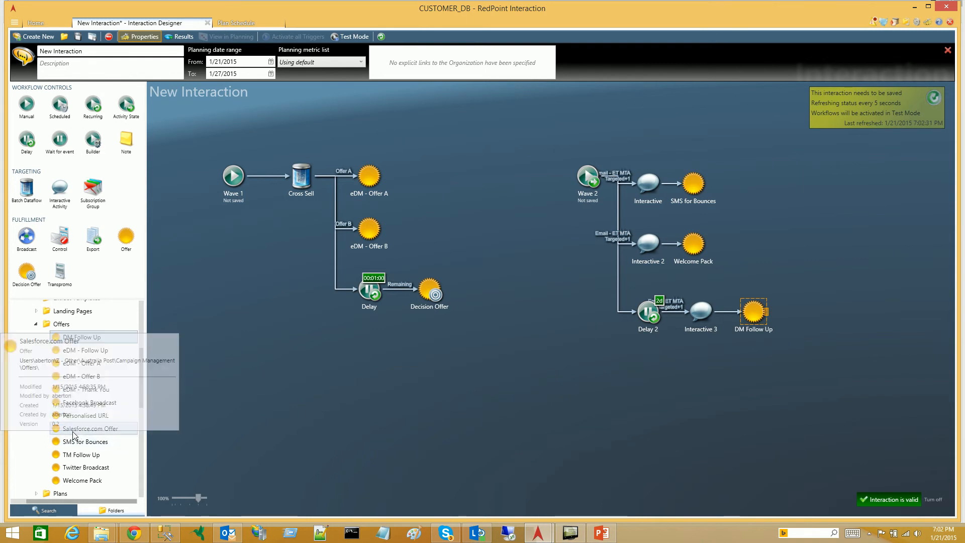
Attach the Salesforce.com Offer to Cross Sell above eDM - Offer A and check its channel
drag(72, 436, 369, 132)
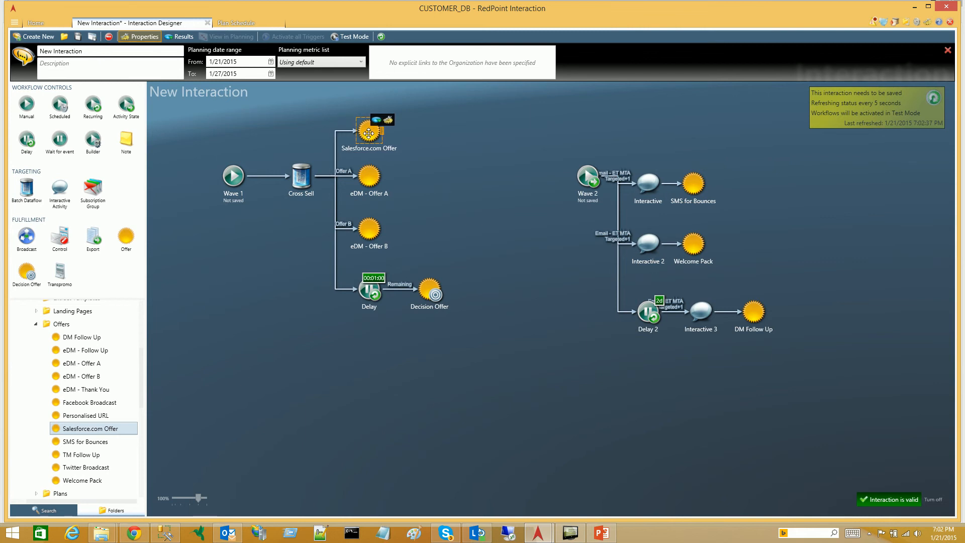
double_click(368, 132)
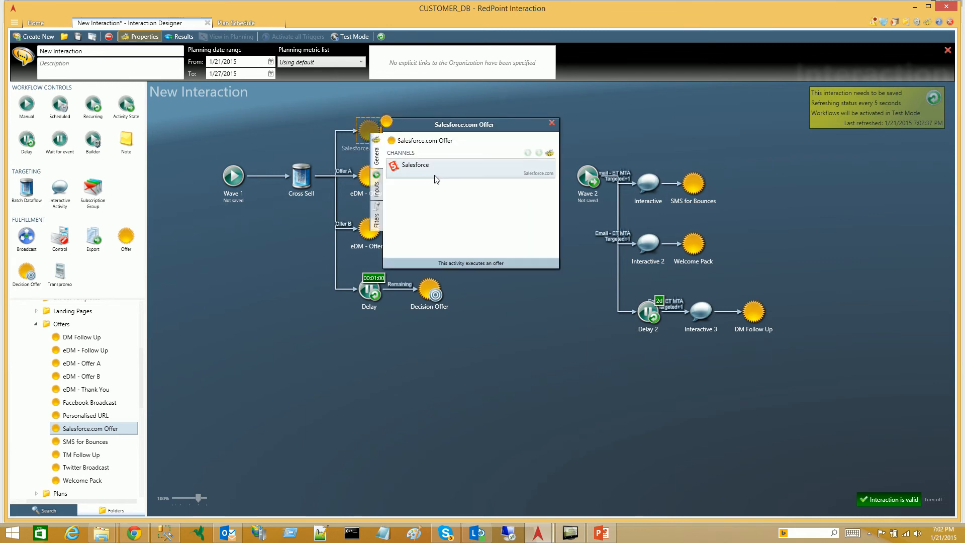
click(552, 123)
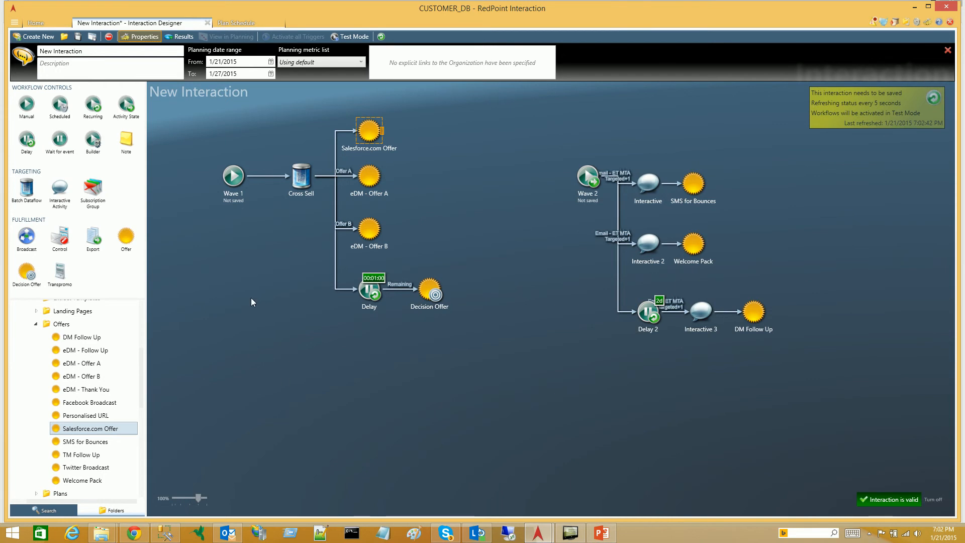
Follow the Salesforce.com Offer with an Interactive activity including Lead Status Closed - Converted and attach eDM - Follow Up to it
drag(59, 194, 399, 122)
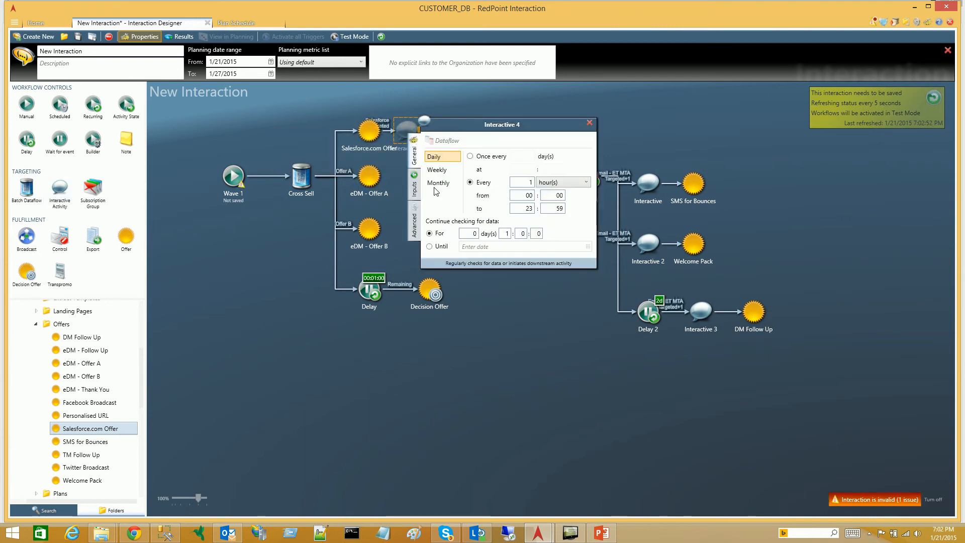
click(414, 189)
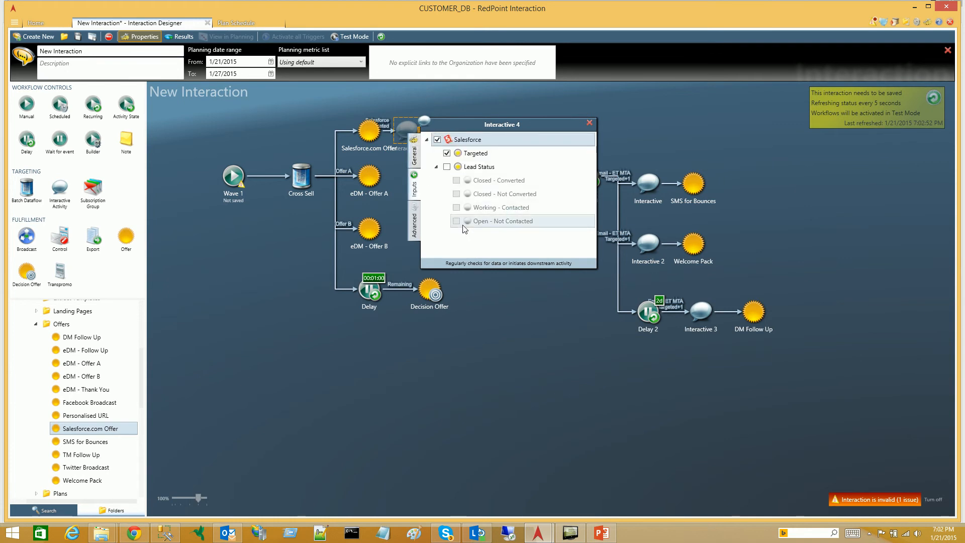
click(446, 167)
click(457, 181)
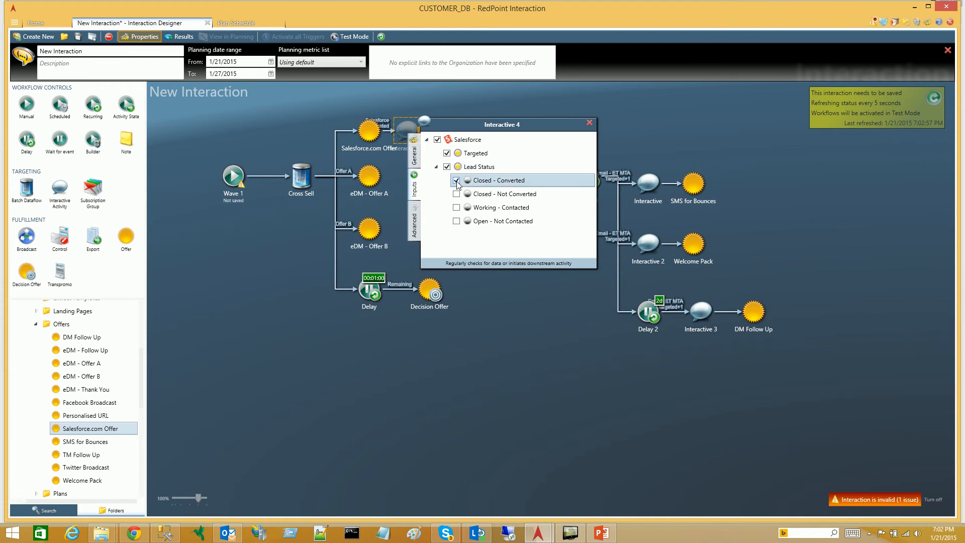
click(589, 124)
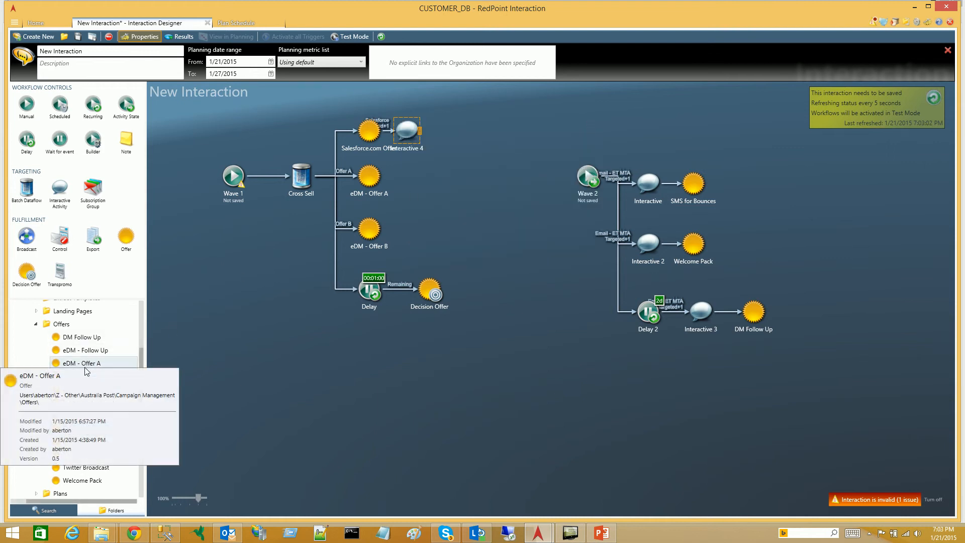
click(76, 352)
drag(75, 353, 435, 121)
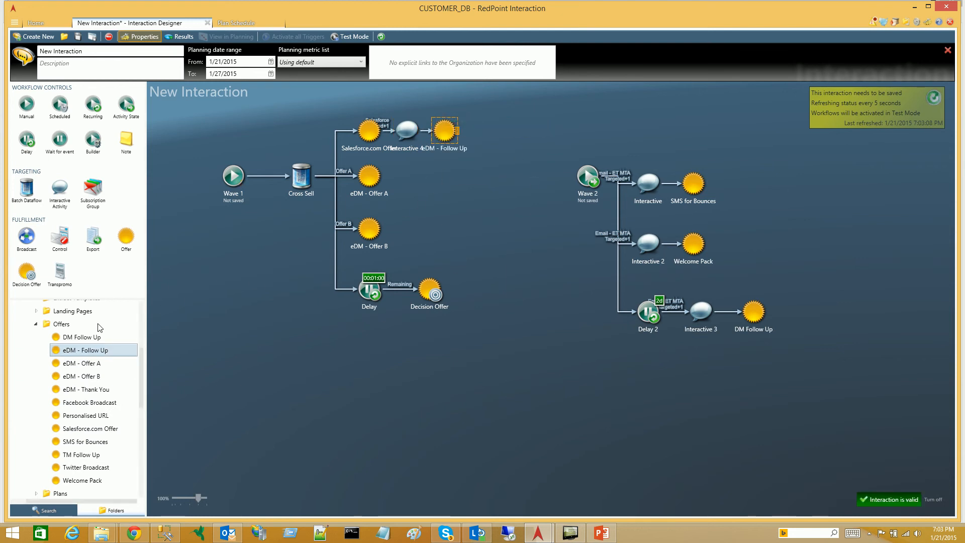
Attach an Export activity named DM Offer to Cross Sell and make it use the Salmat Mail House extract channel
drag(157, 251, 376, 357)
double_click(376, 357)
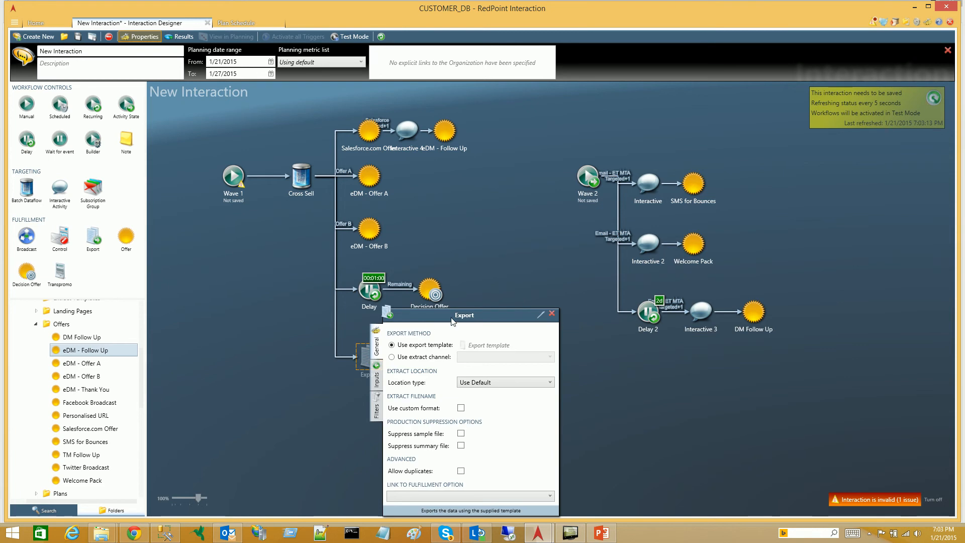
double_click(461, 315)
text(D)
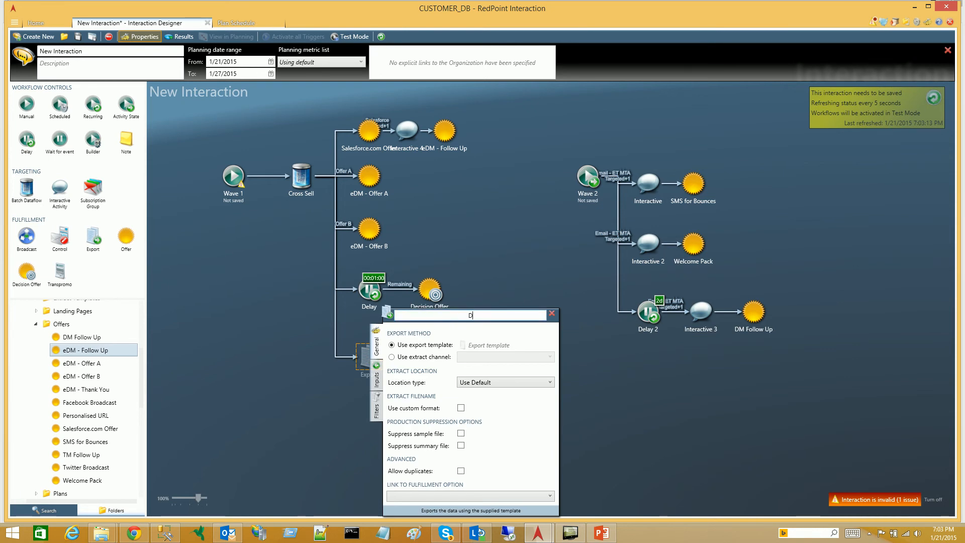
text(M Offer)
click(436, 358)
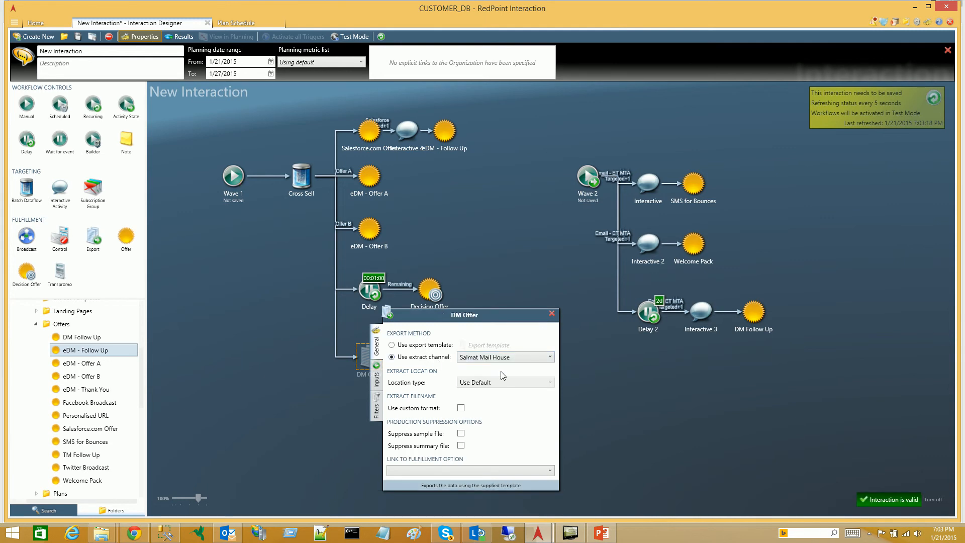
Restrict the DM Offer export's inputs to the High Value output of Cross Sell
click(378, 380)
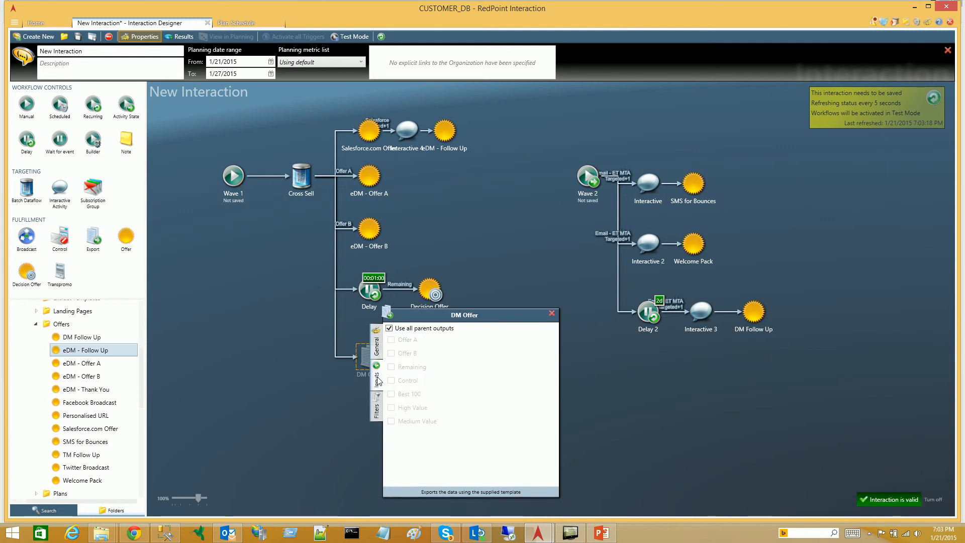
click(391, 408)
click(552, 314)
Restrict the Salesforce.com Offer's inputs to the Best 100 output of Cross Sell
double_click(367, 134)
click(377, 189)
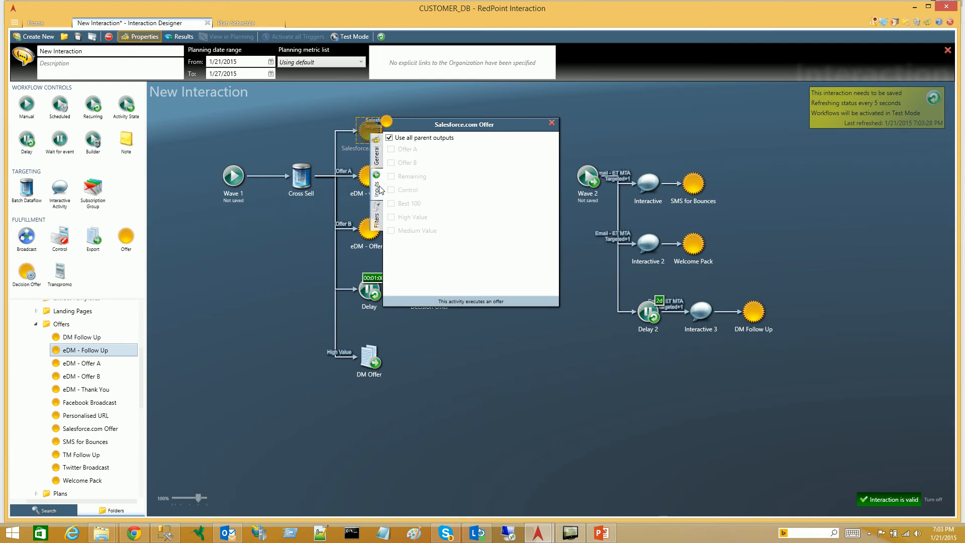
click(391, 203)
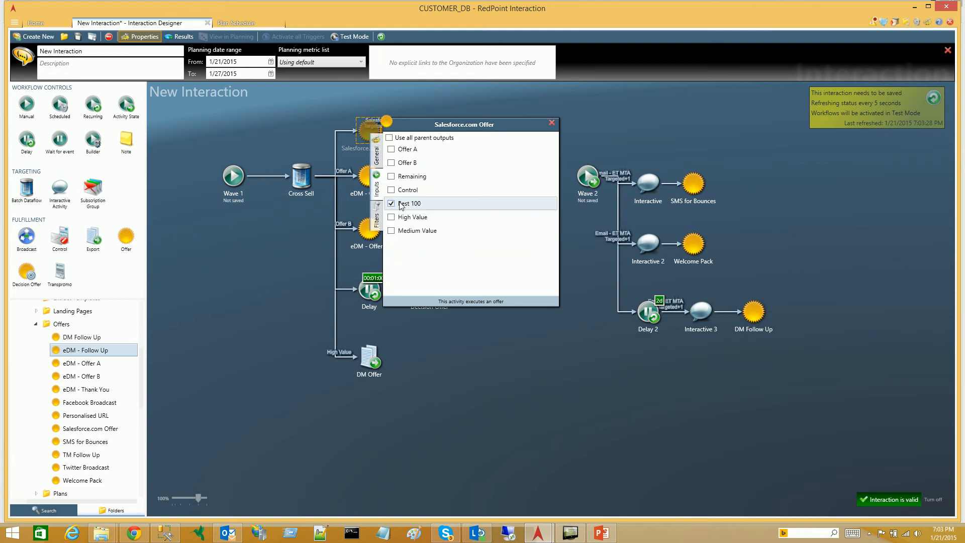
click(551, 123)
Follow DM Offer with an Interactive activity including the Direct Mail Response state Took Up and attach the Welcome Pack offer to it
drag(55, 195, 402, 349)
click(416, 365)
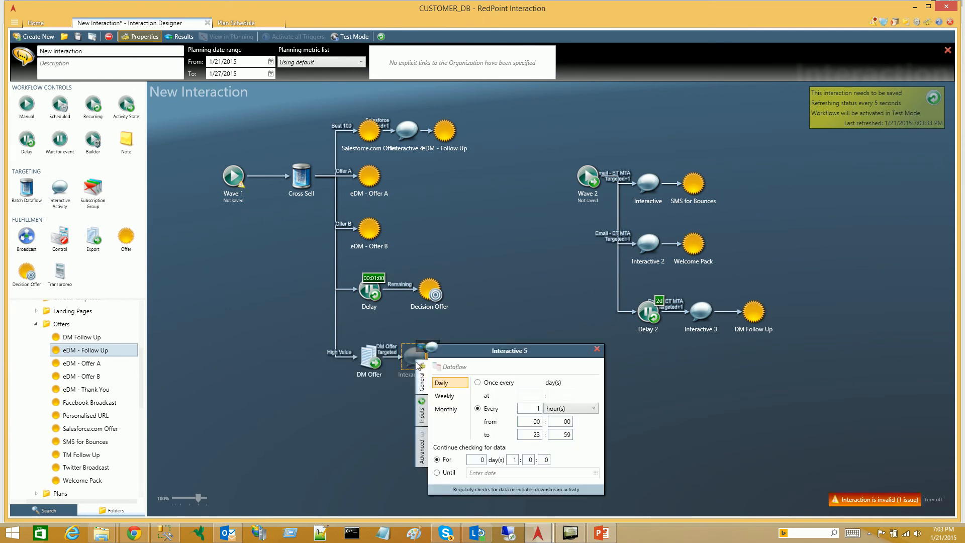
click(423, 420)
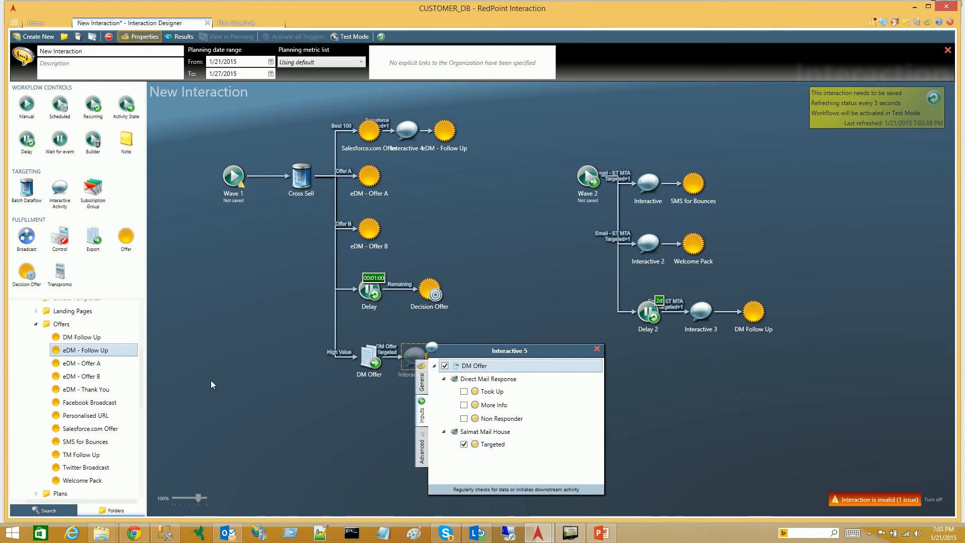
click(463, 391)
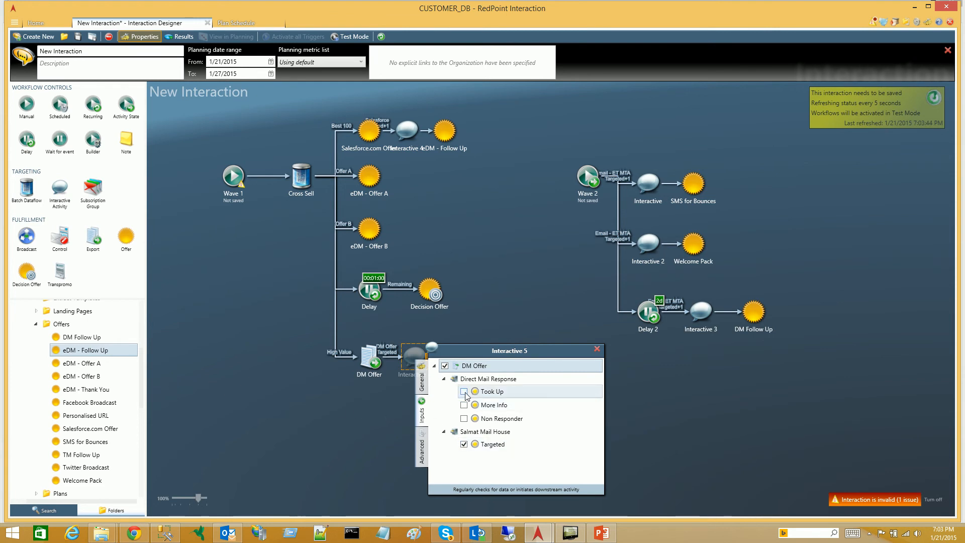
click(597, 349)
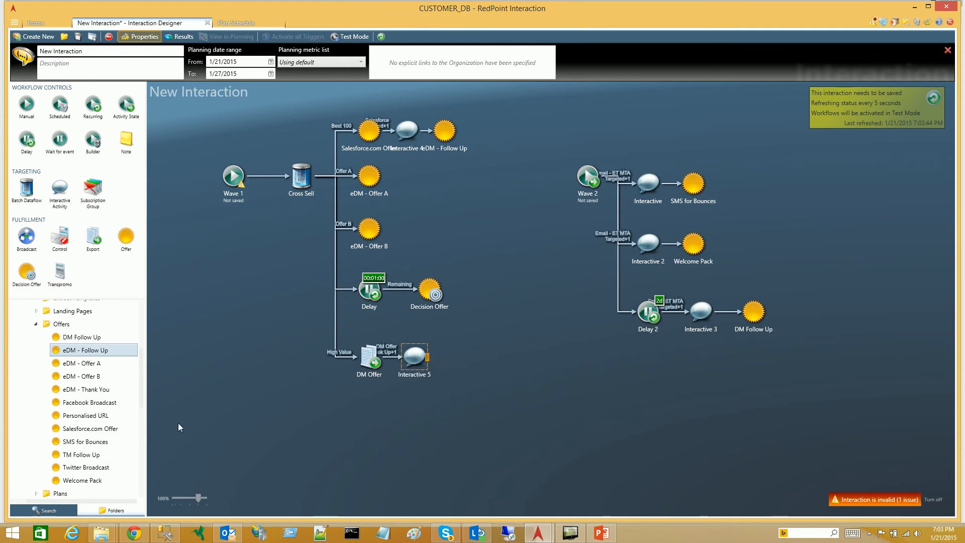
click(80, 481)
drag(104, 483, 449, 350)
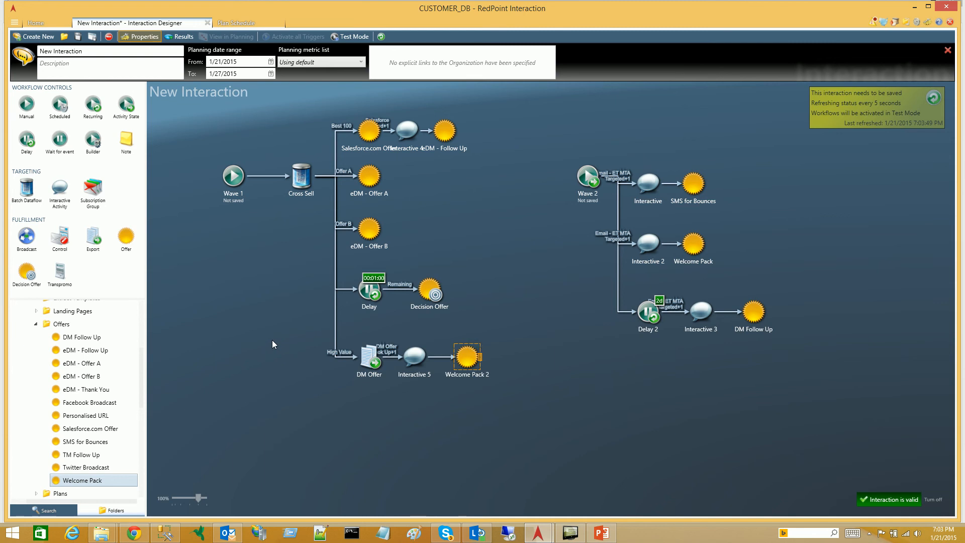
Attach an Export activity named OTM to Cross Sell below DM Offer and make it use the Standrad OTS extract channel
drag(94, 244, 275, 219)
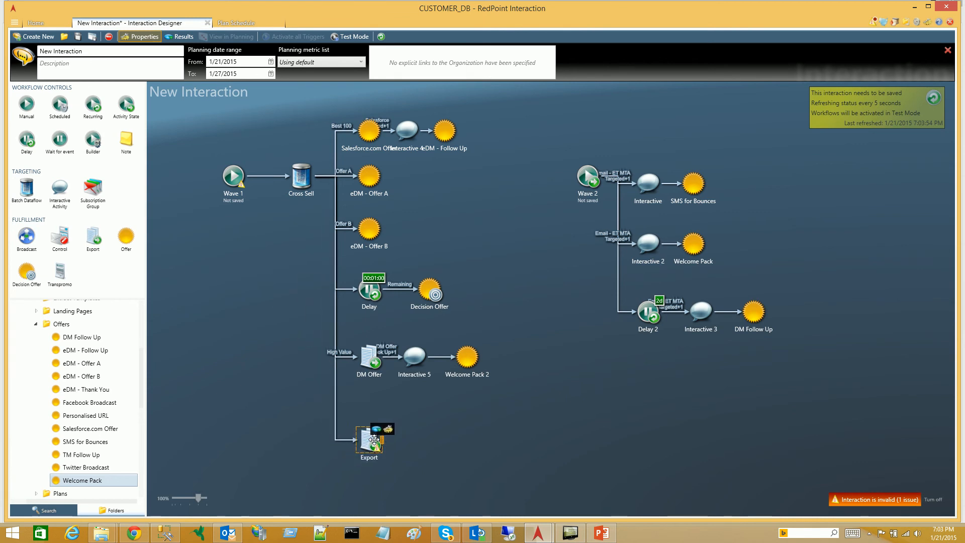
double_click(375, 440)
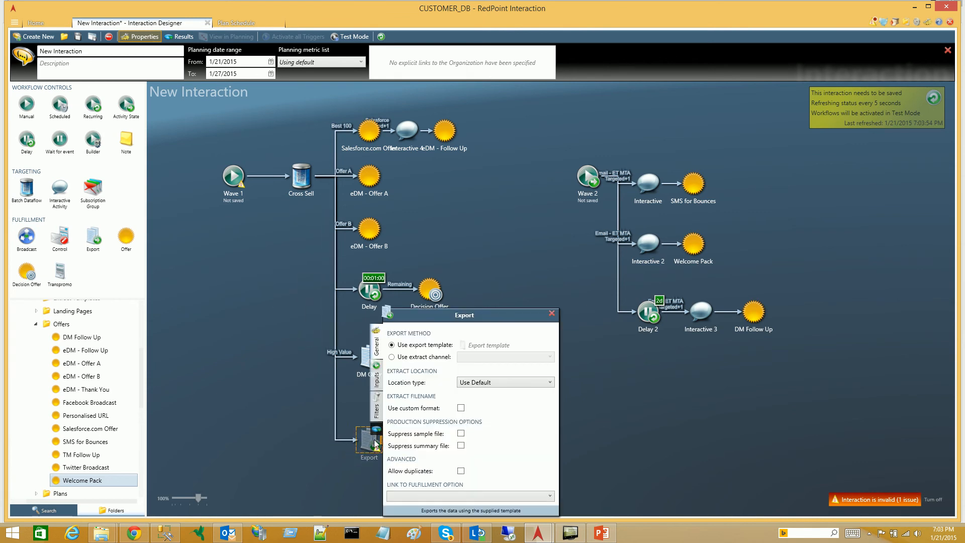
double_click(462, 316)
text(OTM)
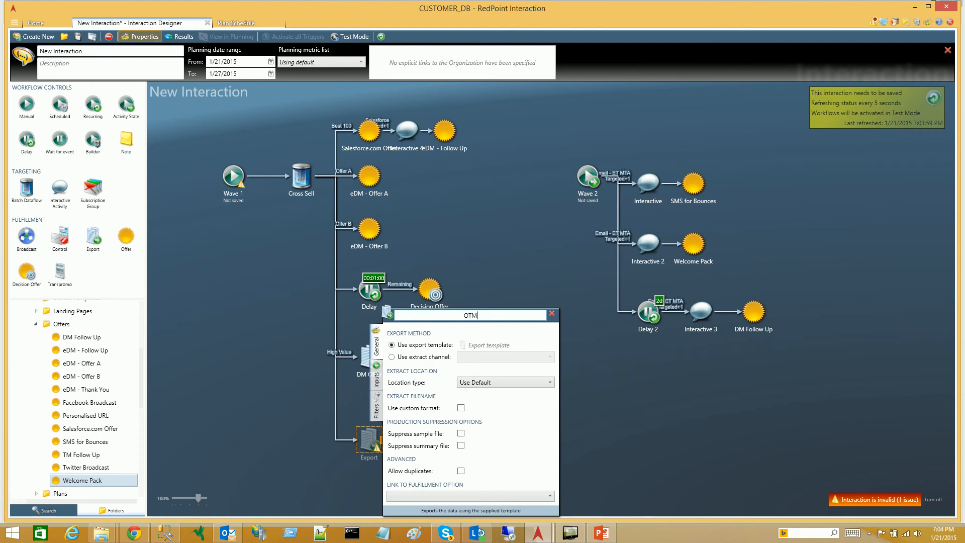
click(424, 358)
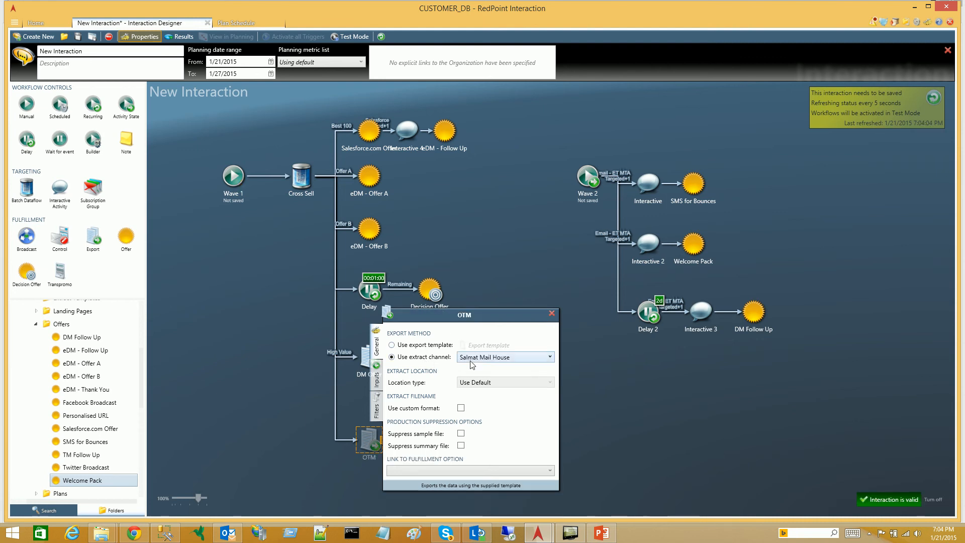
click(473, 358)
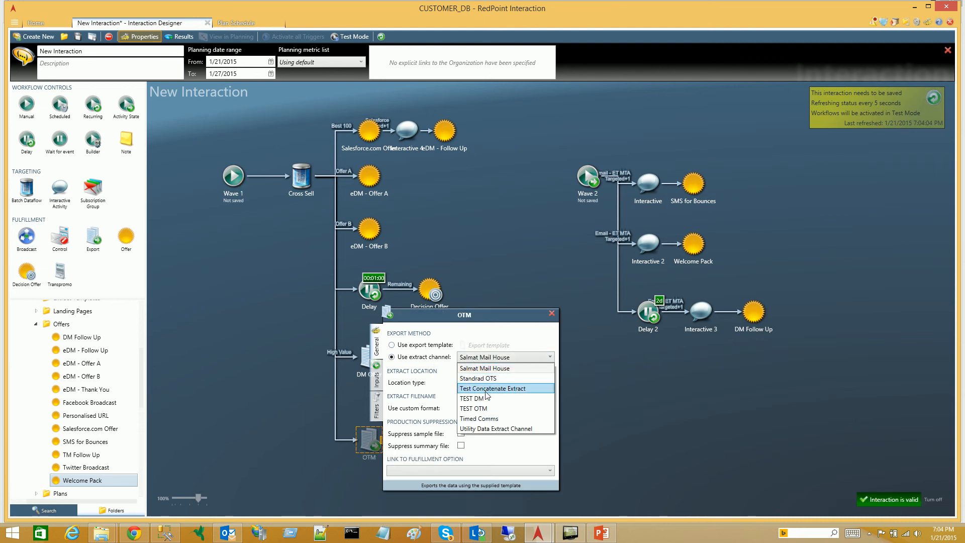
click(481, 380)
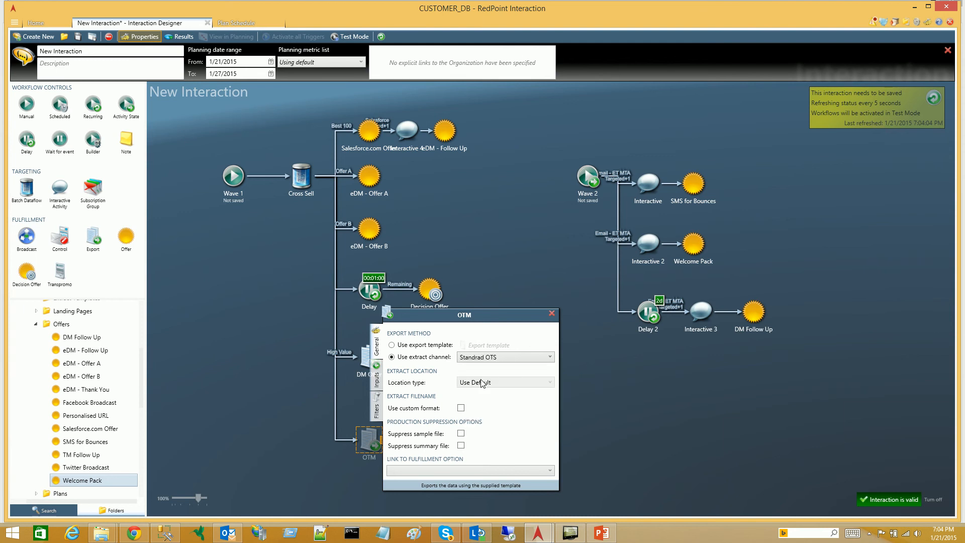
Restrict the OTM export's inputs to the Medium Value output of Cross Sell
click(376, 381)
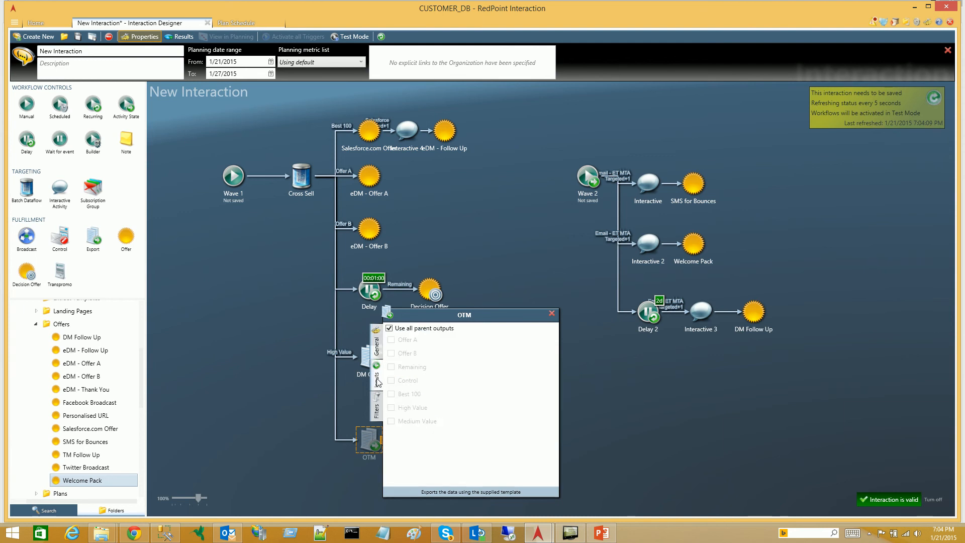
click(392, 423)
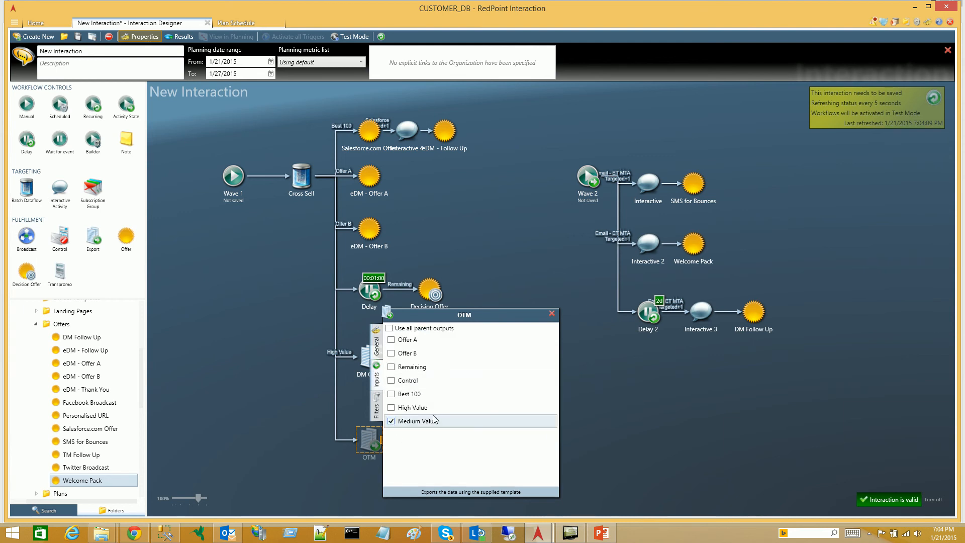
click(552, 313)
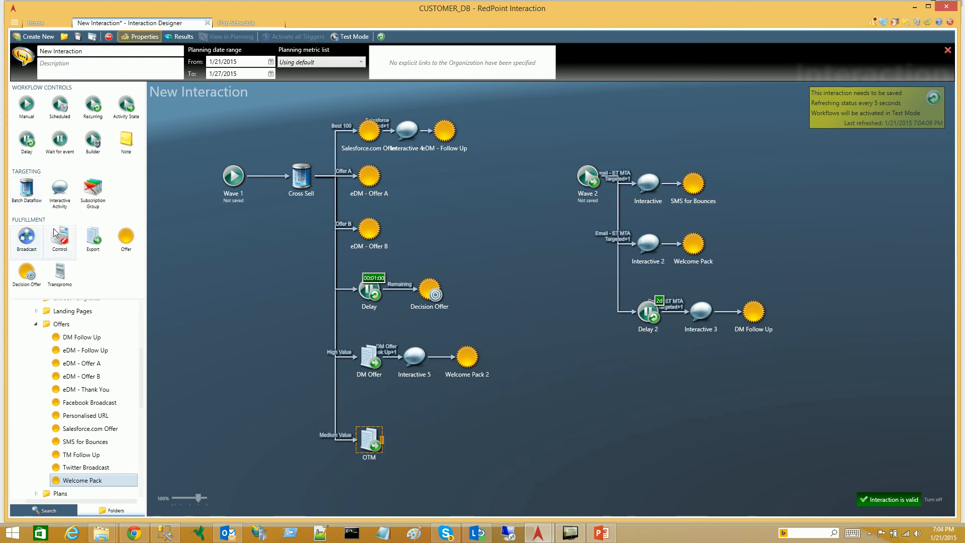
Follow OTM with an Interactive activity including one additional Telesales Response state and attach the DM Follow Up offer to it
drag(57, 194, 399, 427)
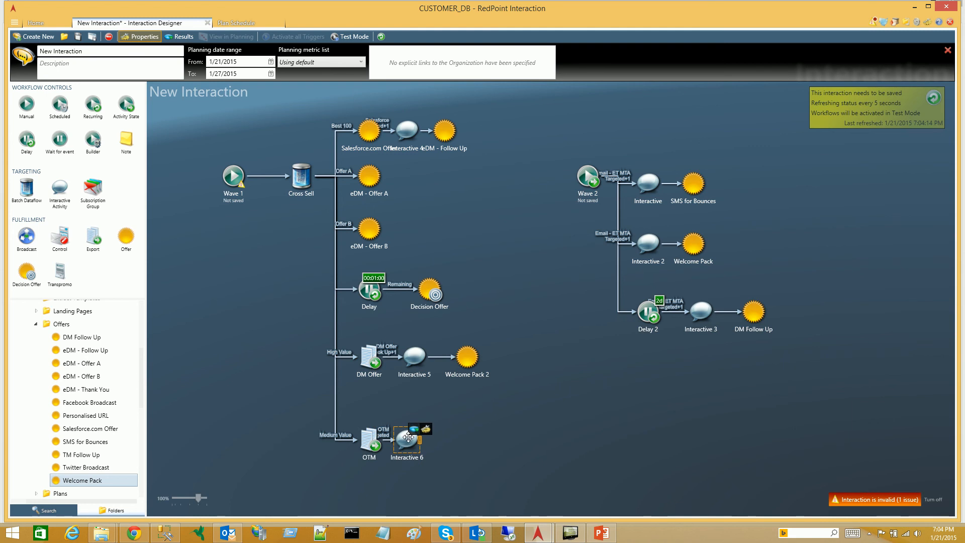
click(414, 435)
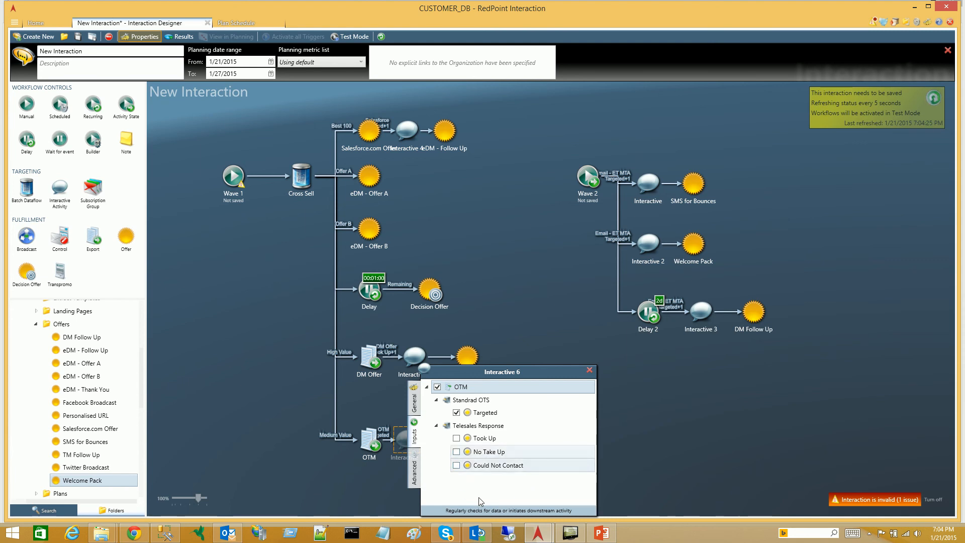
click(589, 370)
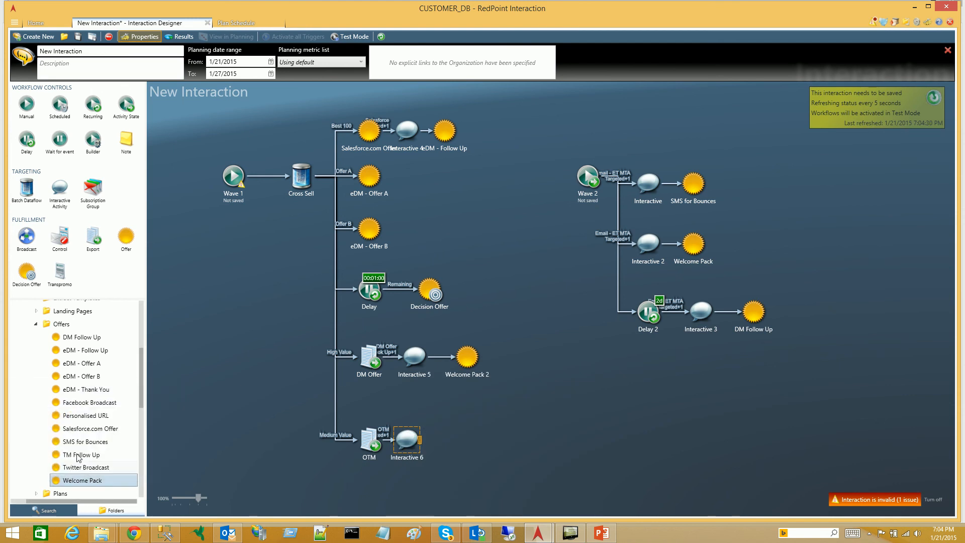
mouse_move(78, 371)
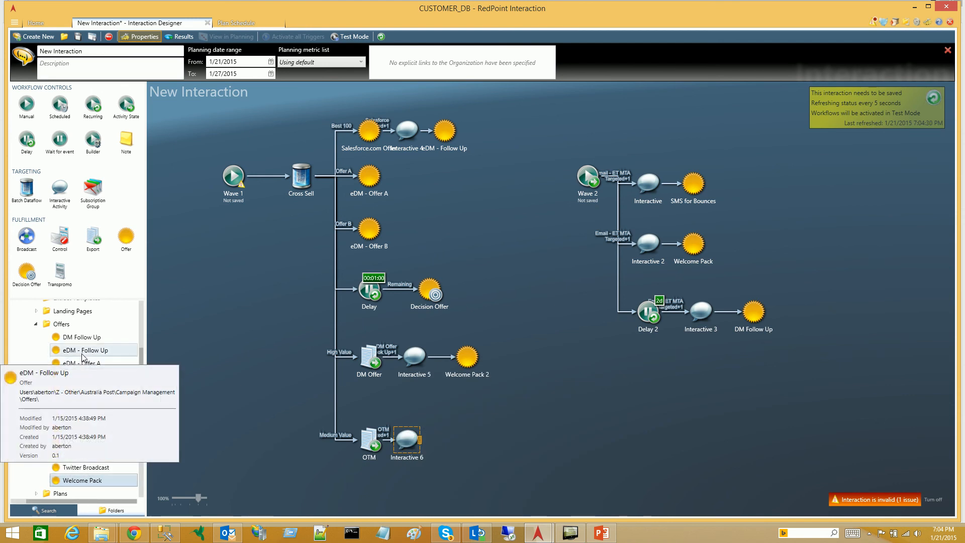
drag(82, 338, 455, 439)
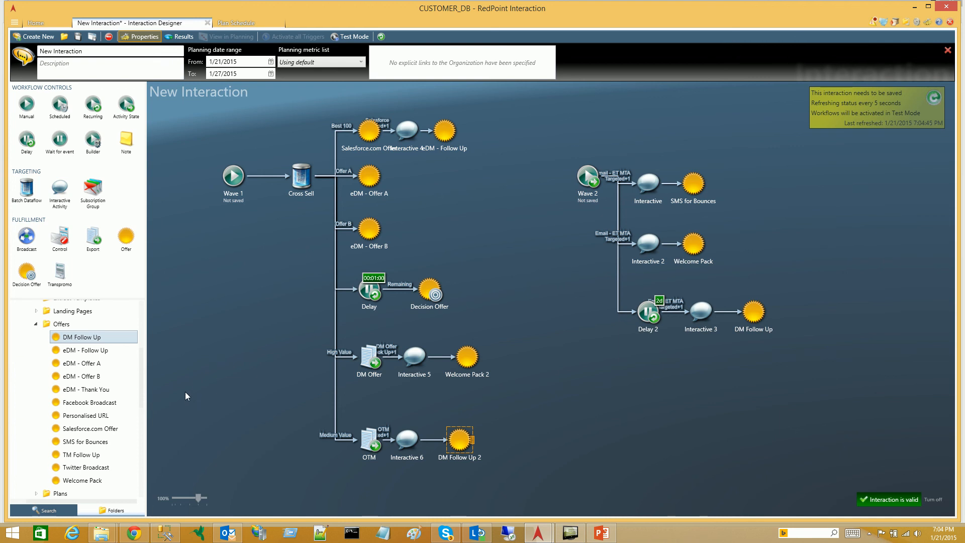
Attach the Facebook Broadcast and Twitter Broadcast offers directly to Wave 1 as branches below Cross Sell
click(90, 402)
drag(89, 402, 243, 229)
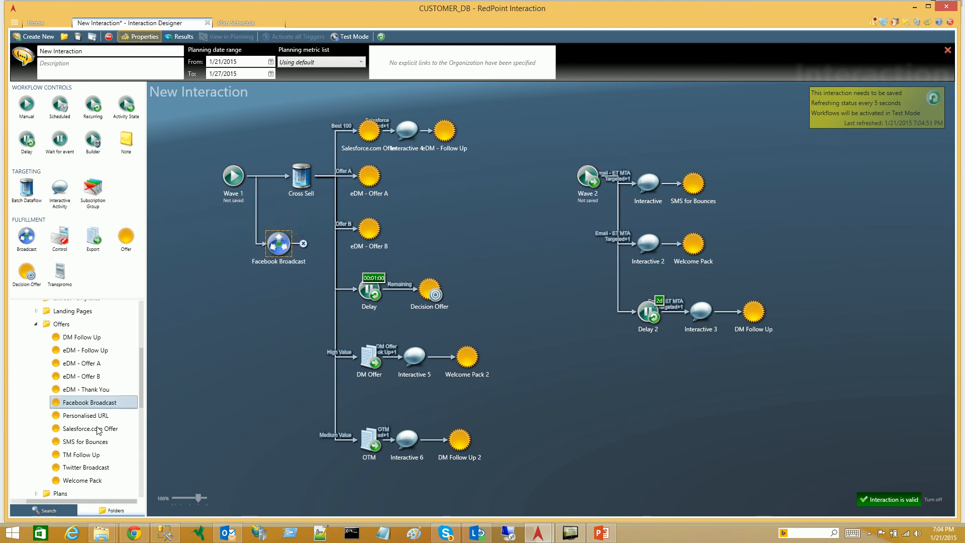
click(80, 482)
drag(81, 468, 215, 222)
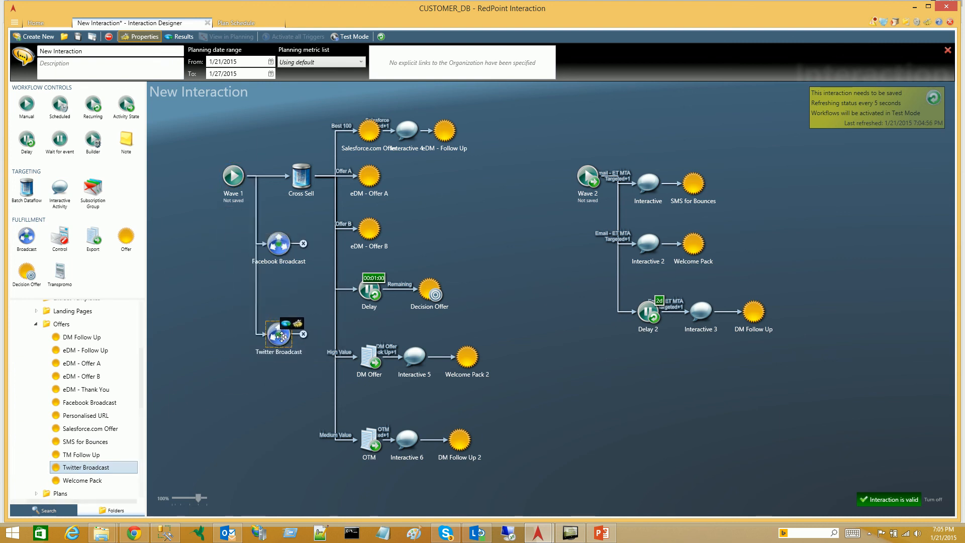